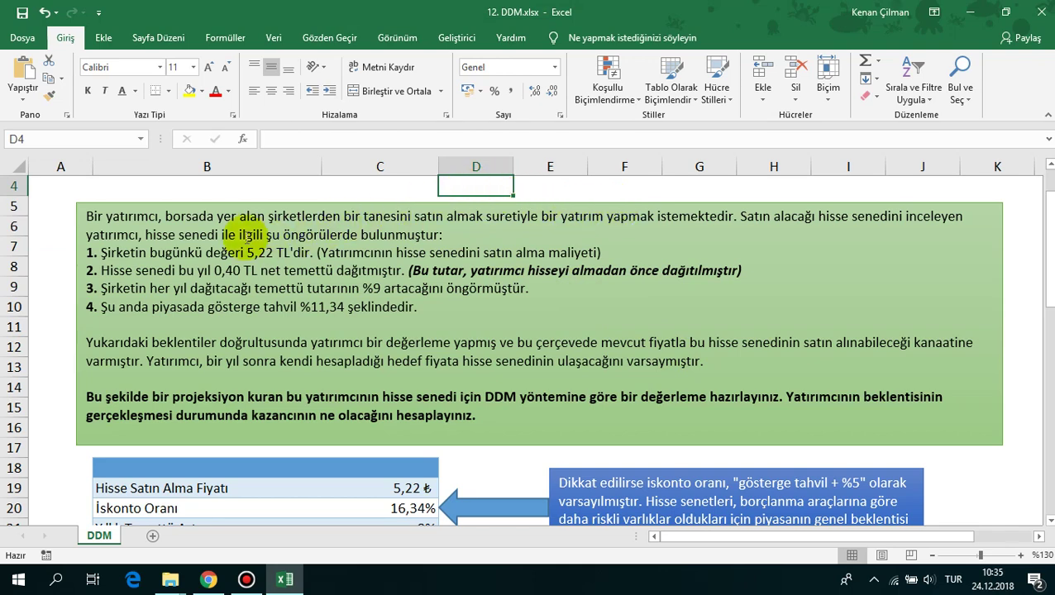
Read the investor's assumptions in the problem text: share price, net dividend, yearly dividend growth and benchmark bond rate
left_click(216, 232)
left_click_drag(217, 232, 331, 344)
left_click(235, 270)
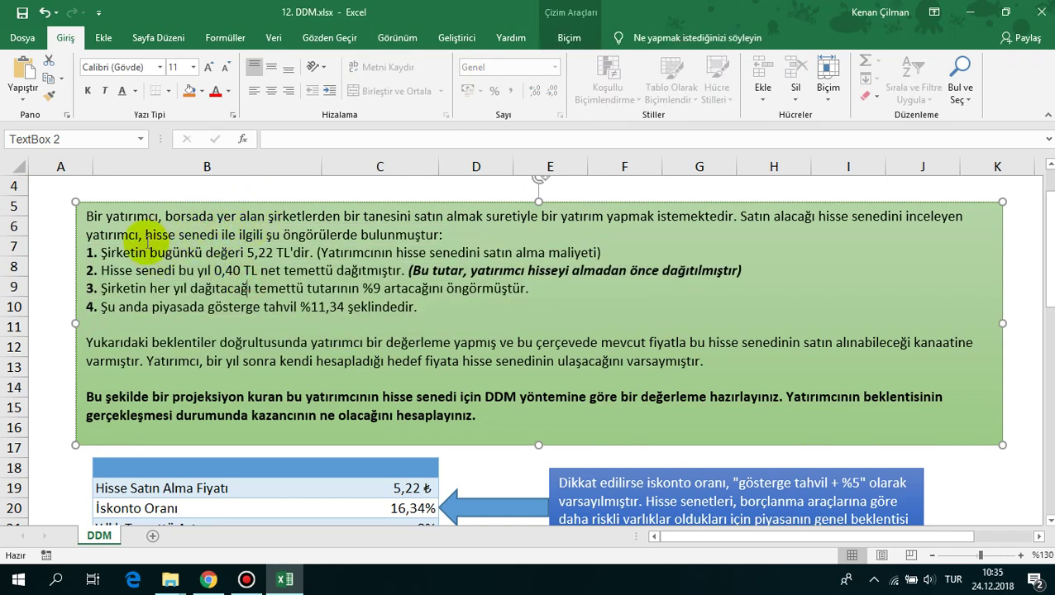
left_click_drag(114, 251, 309, 246)
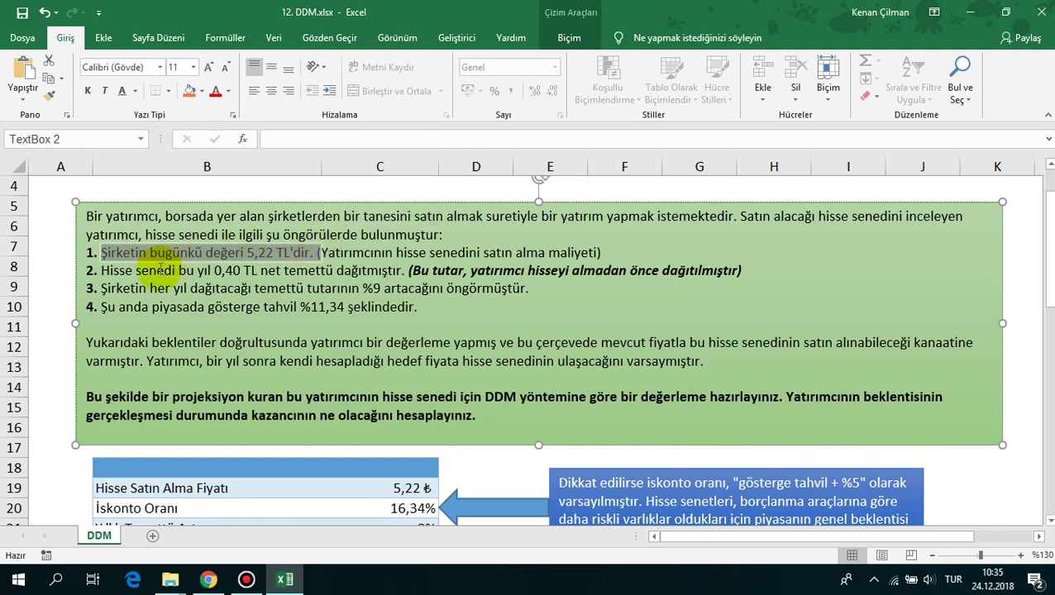
left_click_drag(101, 270, 376, 273)
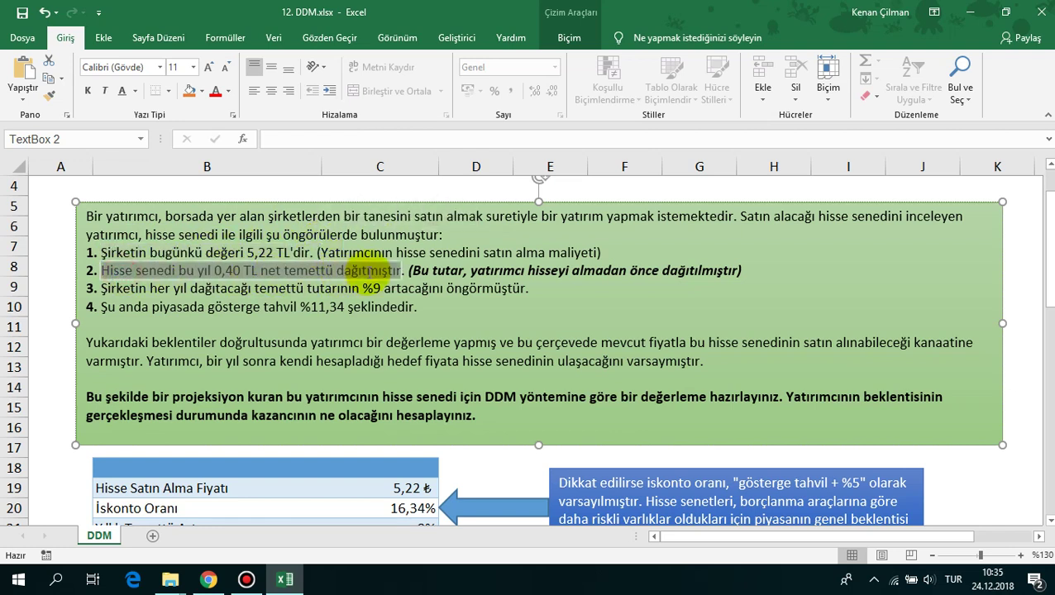
left_click_drag(101, 289, 377, 299)
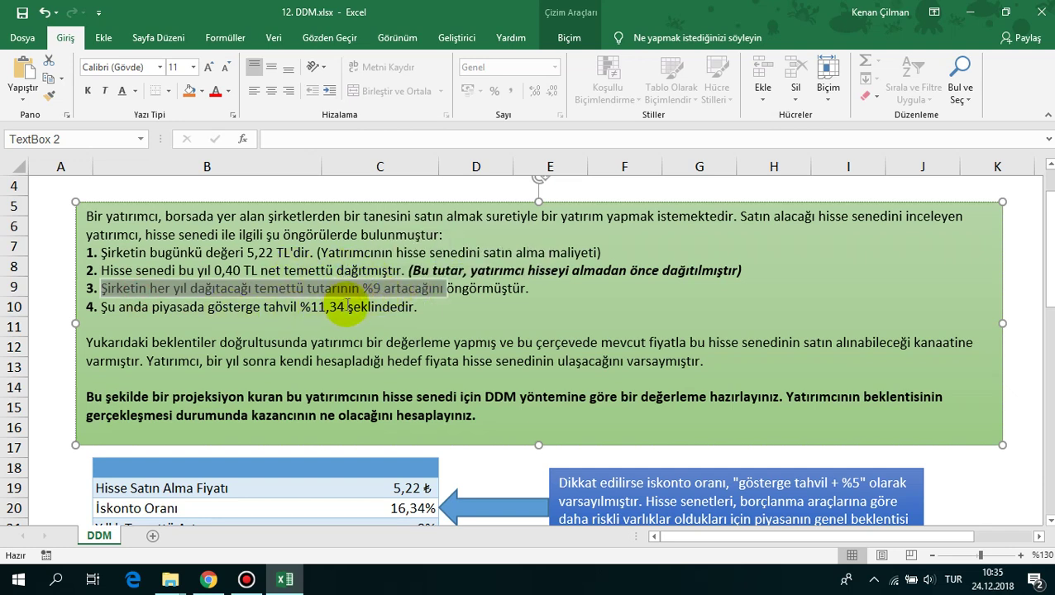
left_click(345, 290)
left_click_drag(119, 308, 346, 304)
scroll(346, 299, "down", 1)
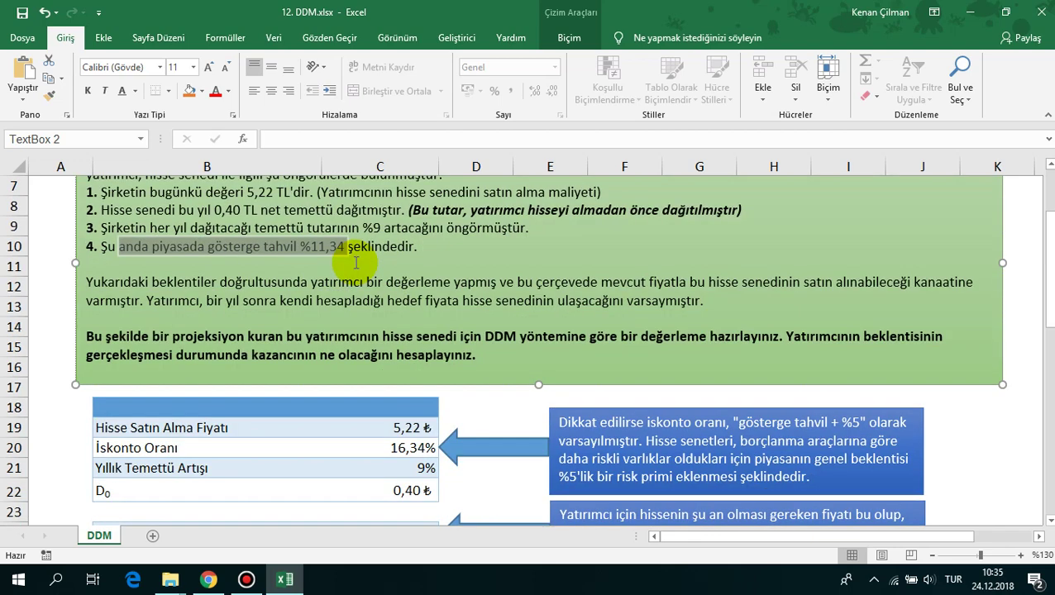
left_click(310, 281)
scroll(310, 281, "up", 3)
left_click_drag(199, 271, 251, 270)
left_click_drag(351, 288, 398, 290)
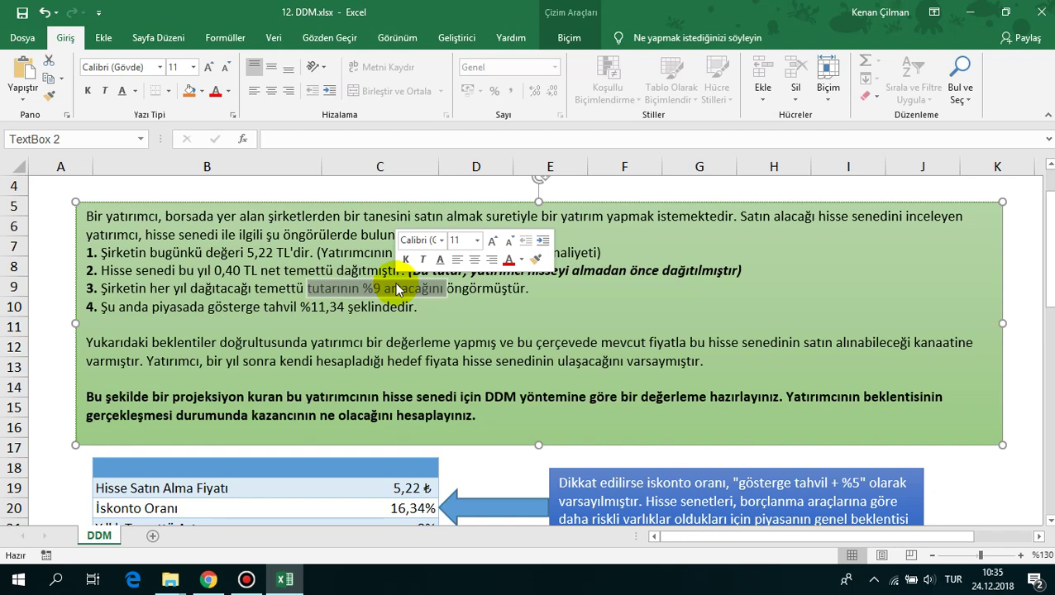
Check the D0, annual dividend growth and discount rate inputs in the valuation table against the problem text
scroll(397, 288, "down", 2)
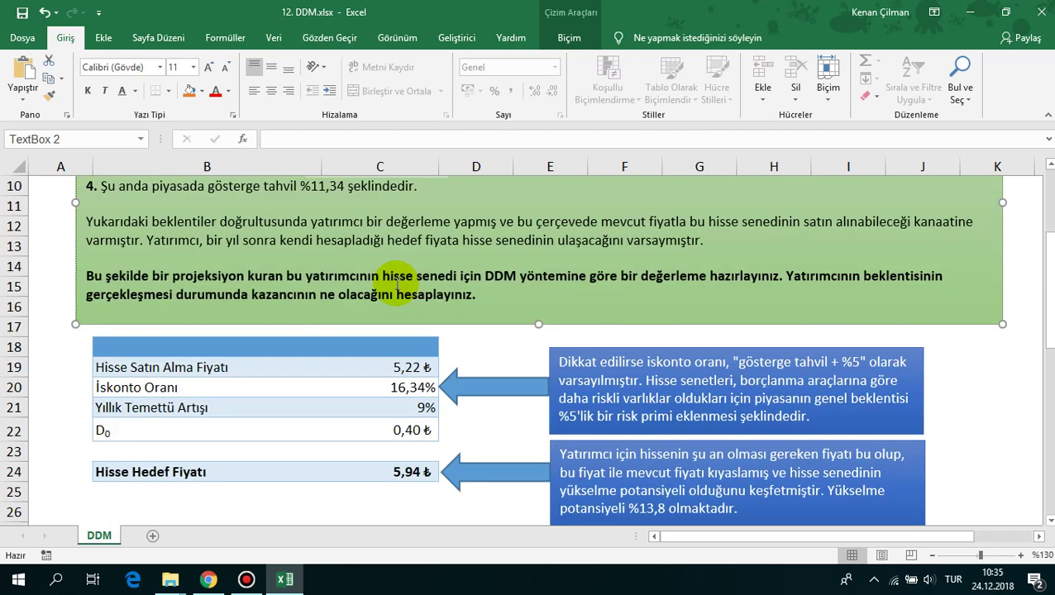
scroll(398, 285, "down", 2)
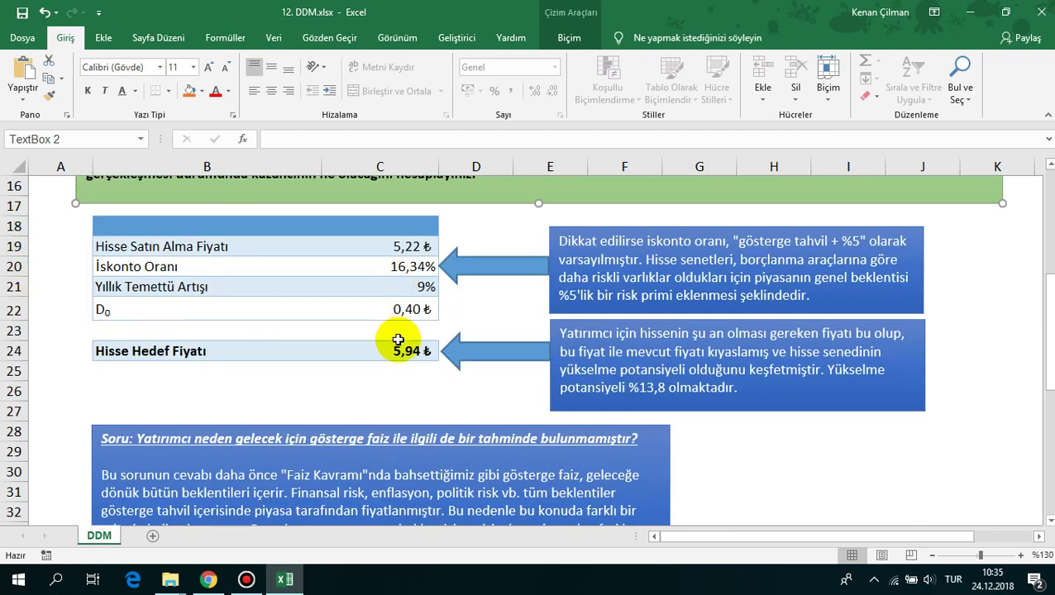
left_click(405, 308)
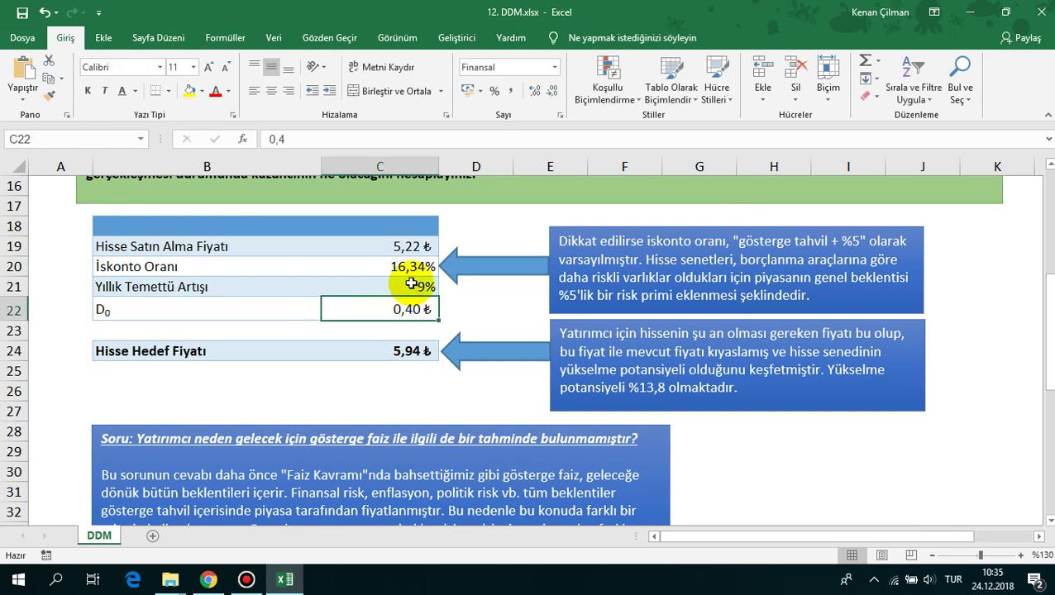
left_click(411, 285)
left_click(395, 266)
scroll(374, 330, "up", 3)
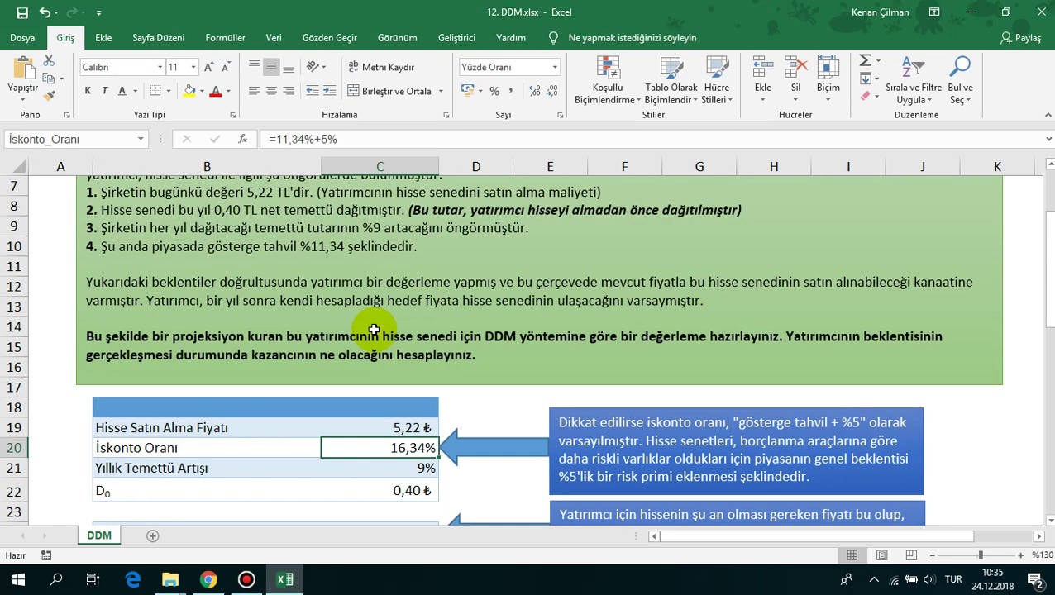
Examine the formula behind the discount rate (İskonto Oranı) in C20, keeping it as it is
scroll(335, 314, "down", 2)
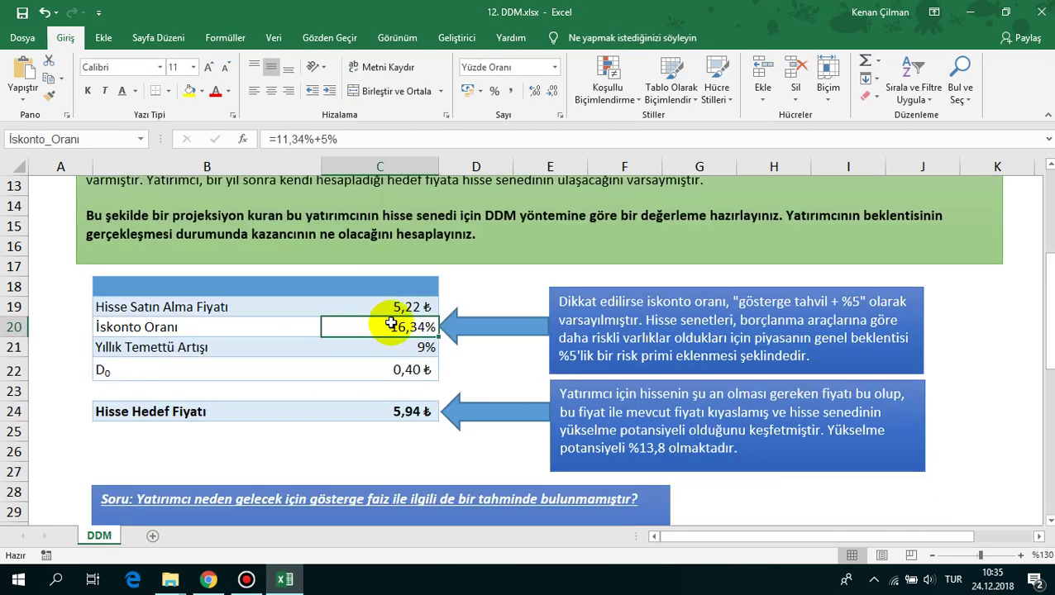
double_click(391, 324)
left_click_drag(331, 327, 437, 328)
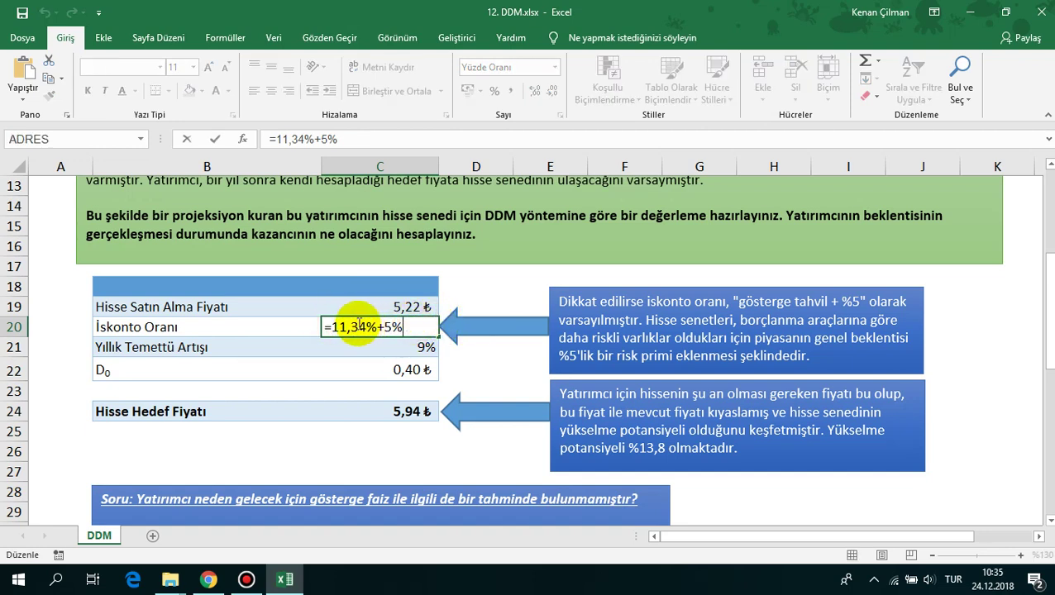
left_click(325, 333)
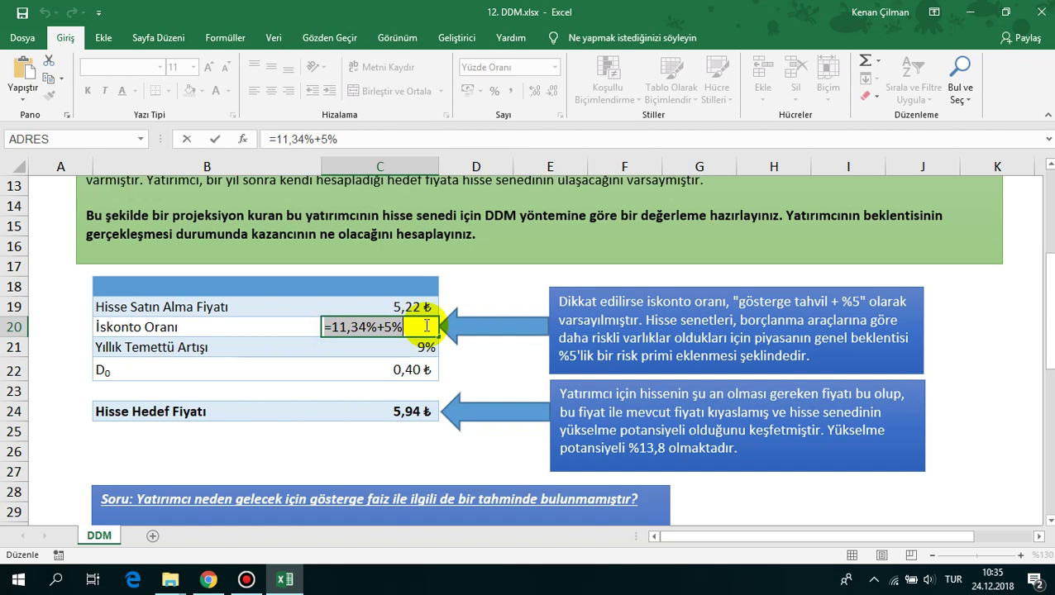
left_click(411, 326)
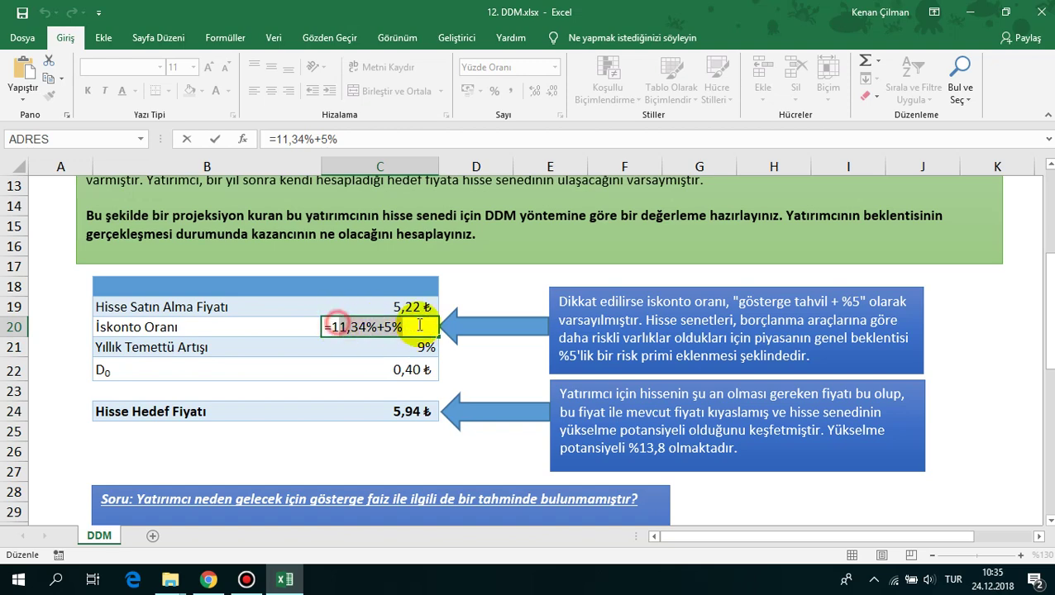
key("ctrl+Return")
Review the dividend growth and D0 cells along with the complete set of valuation inputs in C19:C22
left_click(420, 343)
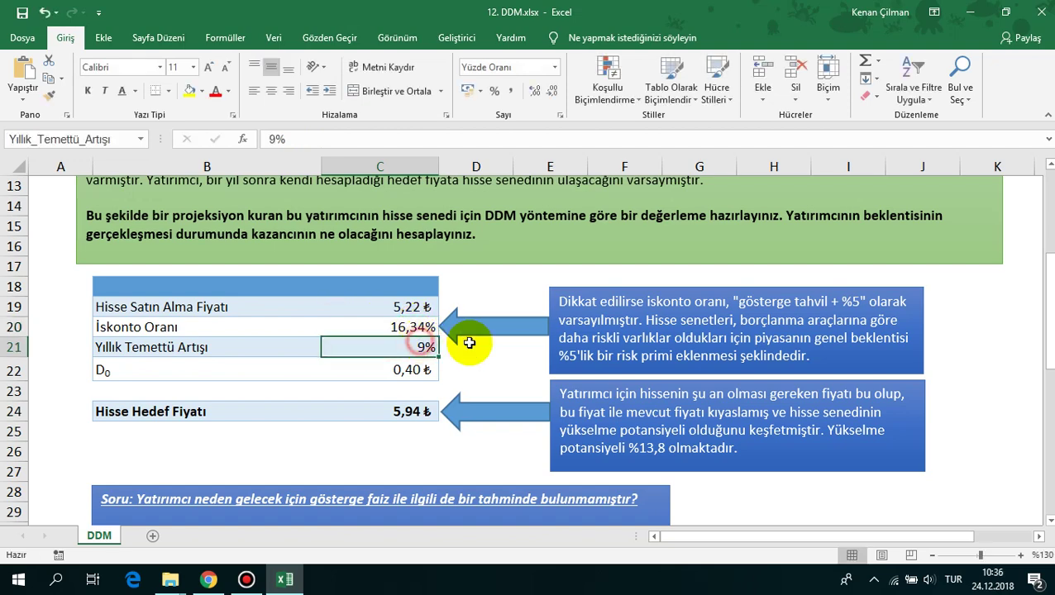
left_click(413, 368)
left_click_drag(376, 304, 415, 374)
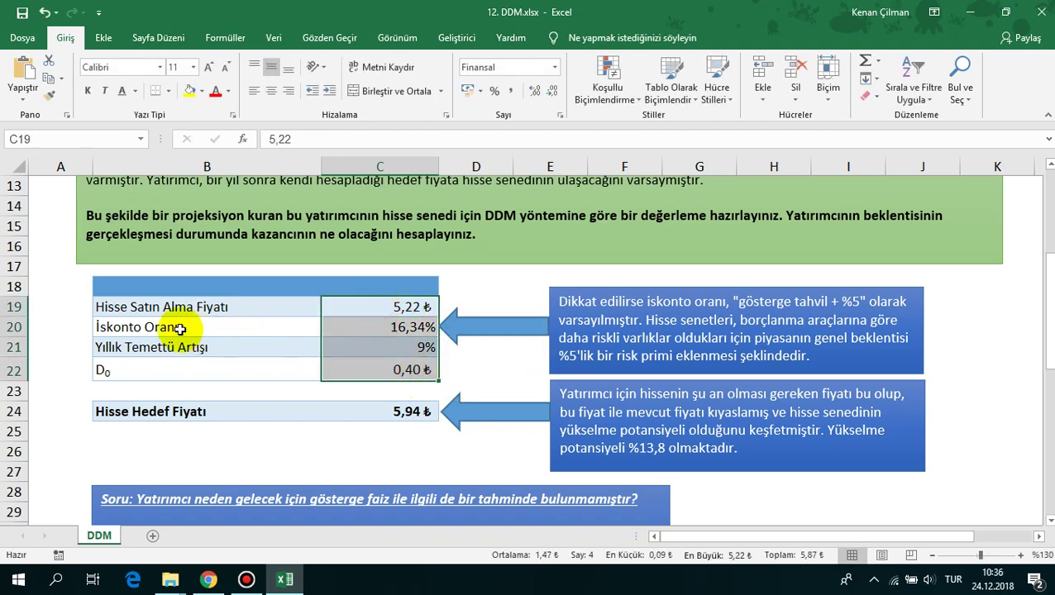
mouse_move(136, 328)
left_mouse_down()
mouse_move(388, 329)
mouse_move(143, 329)
left_mouse_up()
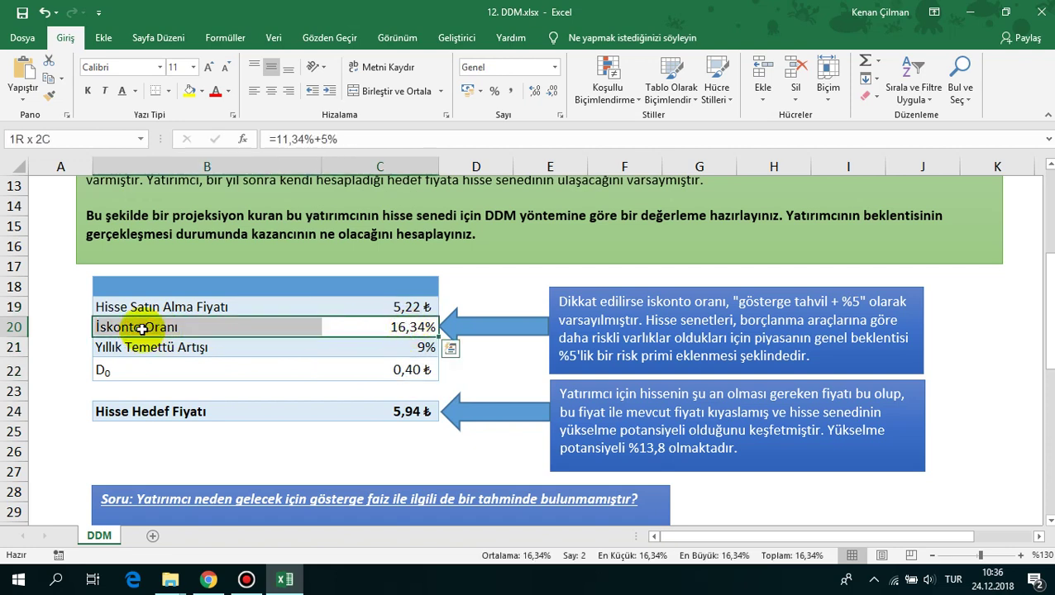
Inspect the bond rate and risk premium terms of the C20 discount rate formula again, leaving it unedited
left_click(426, 330)
key("F2")
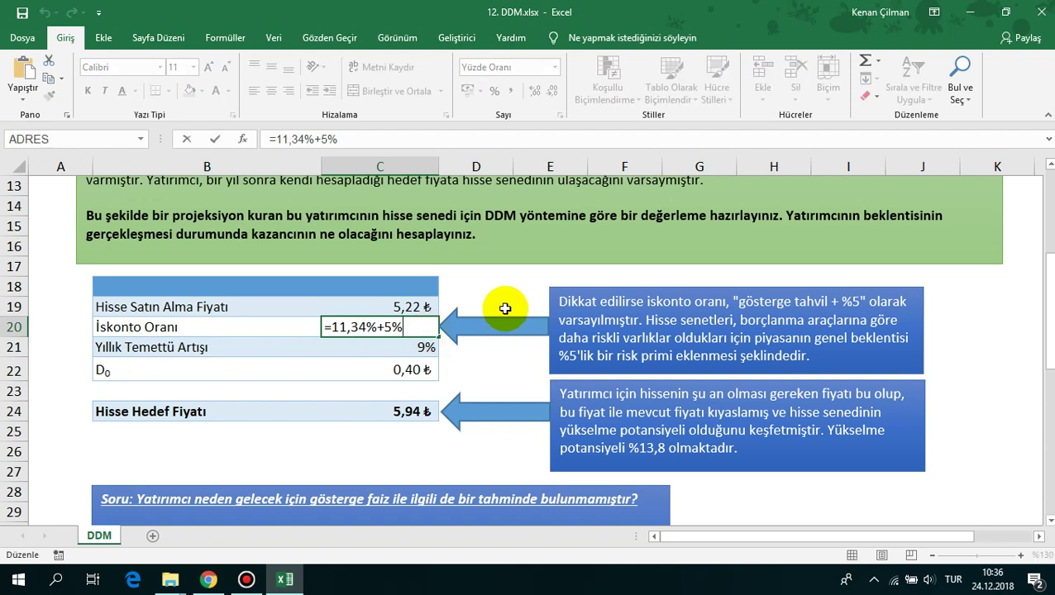
left_click_drag(326, 327, 406, 327)
left_click(325, 328)
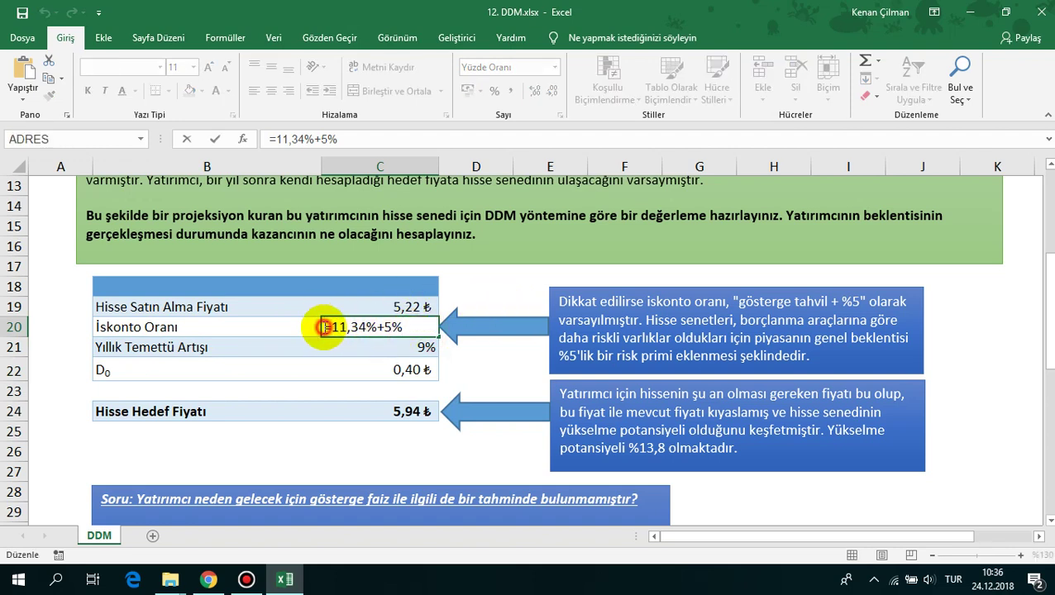
left_click_drag(330, 327, 408, 326)
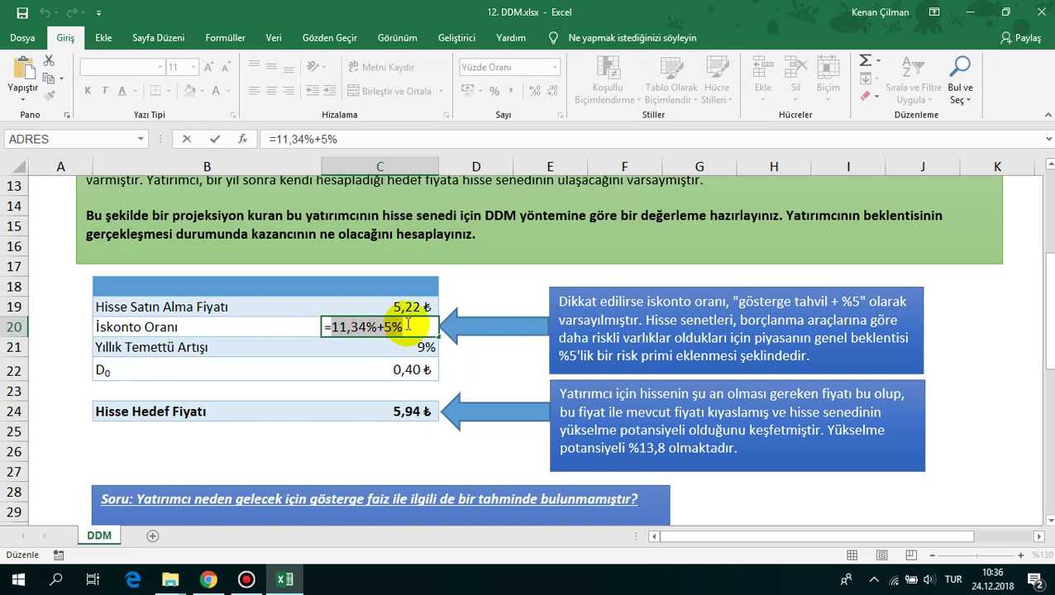
key("Escape")
Examine how the target share price formula in C24 uses D0, the annual dividend growth and the discount rate
left_click(169, 347)
left_click(413, 370)
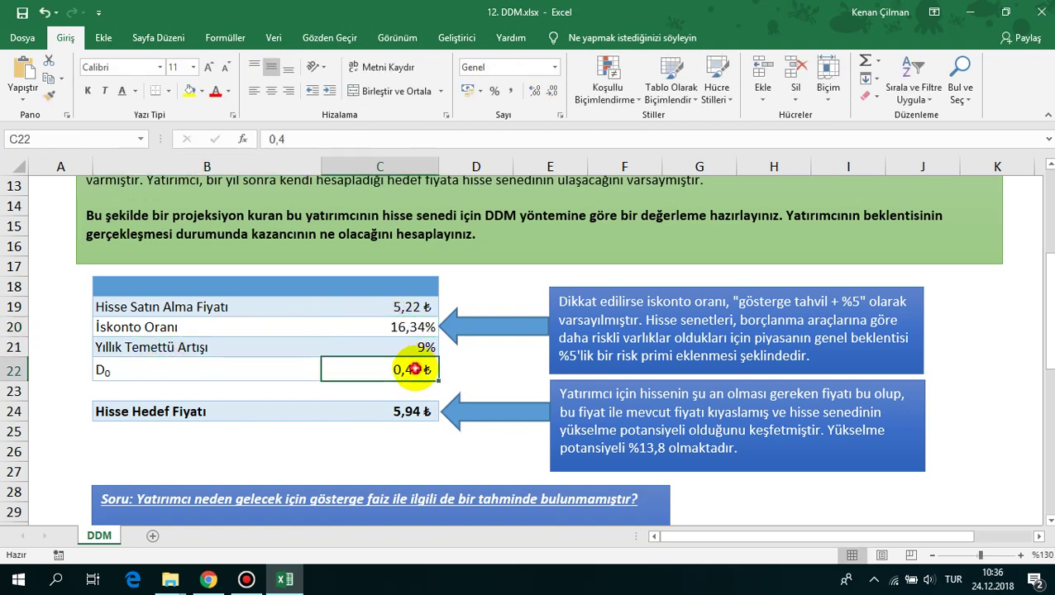
left_click(418, 407)
double_click(417, 407)
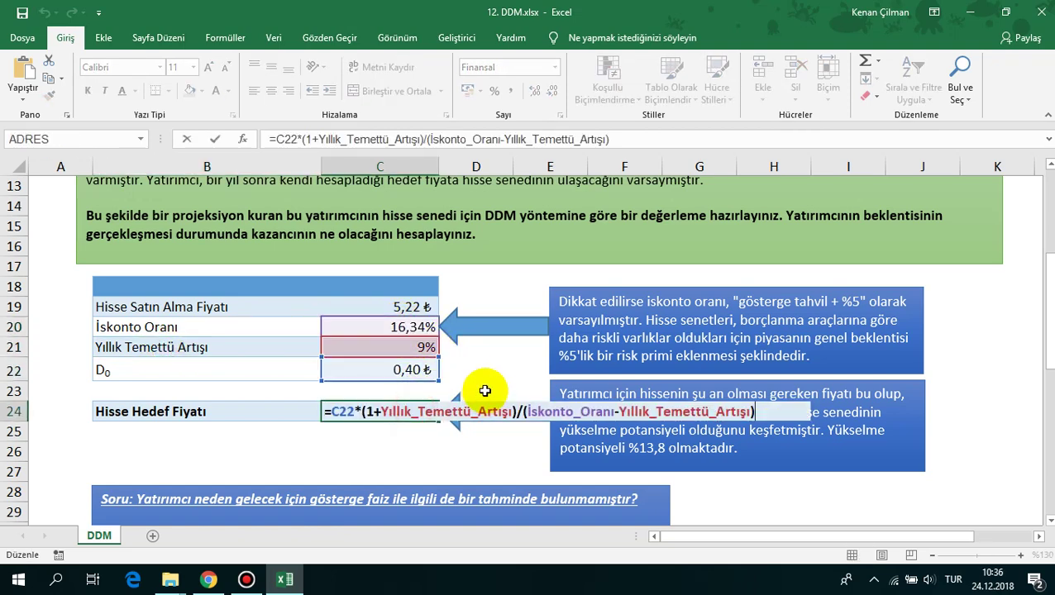
left_click_drag(388, 411, 463, 407)
left_click_drag(529, 410, 689, 400)
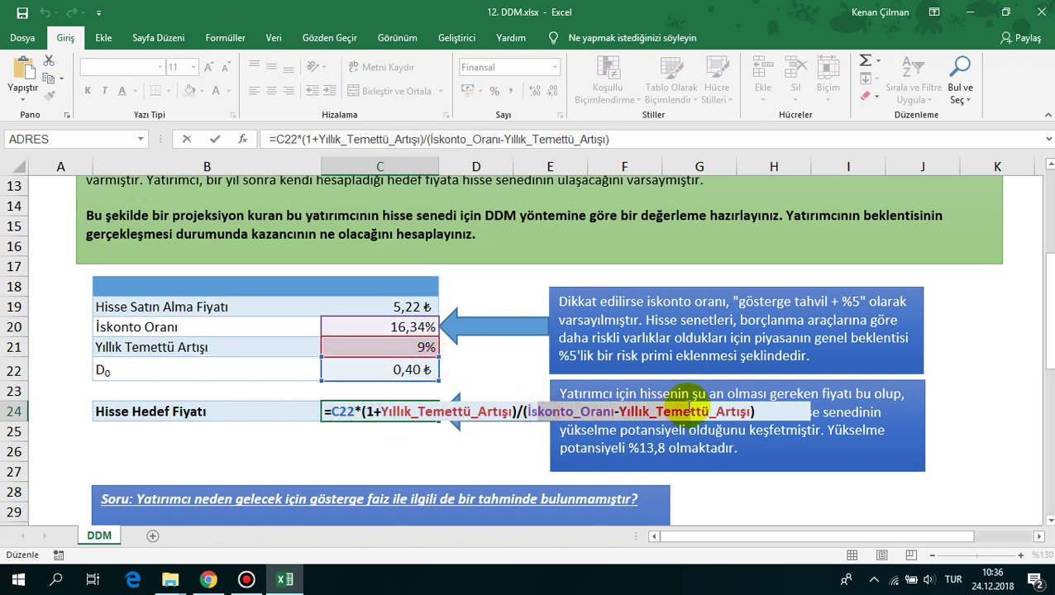
left_click_drag(333, 410, 767, 408)
key("Return")
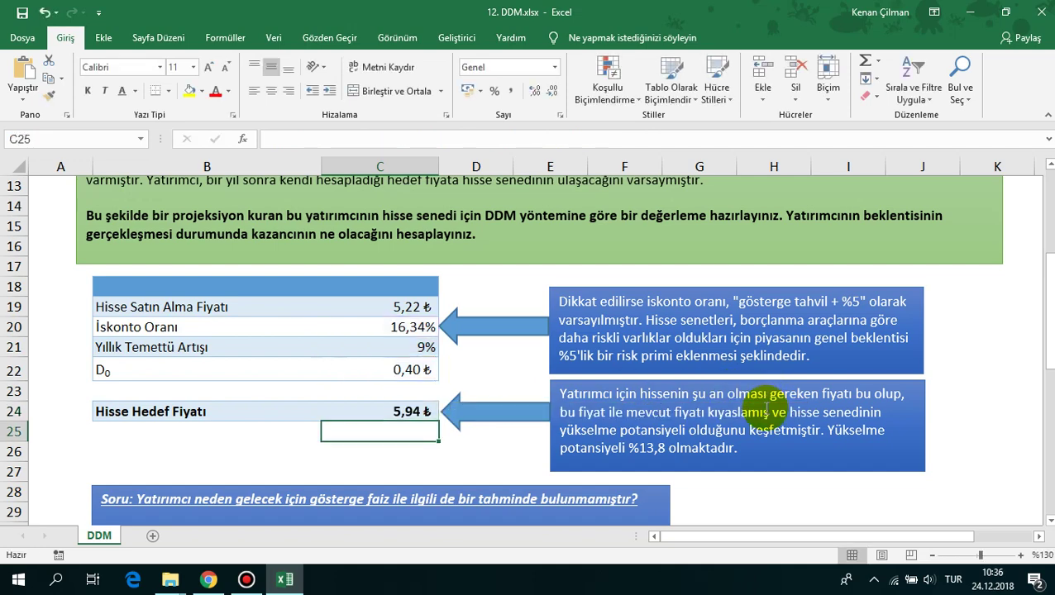
left_click(391, 410)
left_click_drag(402, 305, 405, 390)
Go to the second question and review its dividend amounts for periods 1 to 5 in C47:G47
scroll(402, 349, "down", 1)
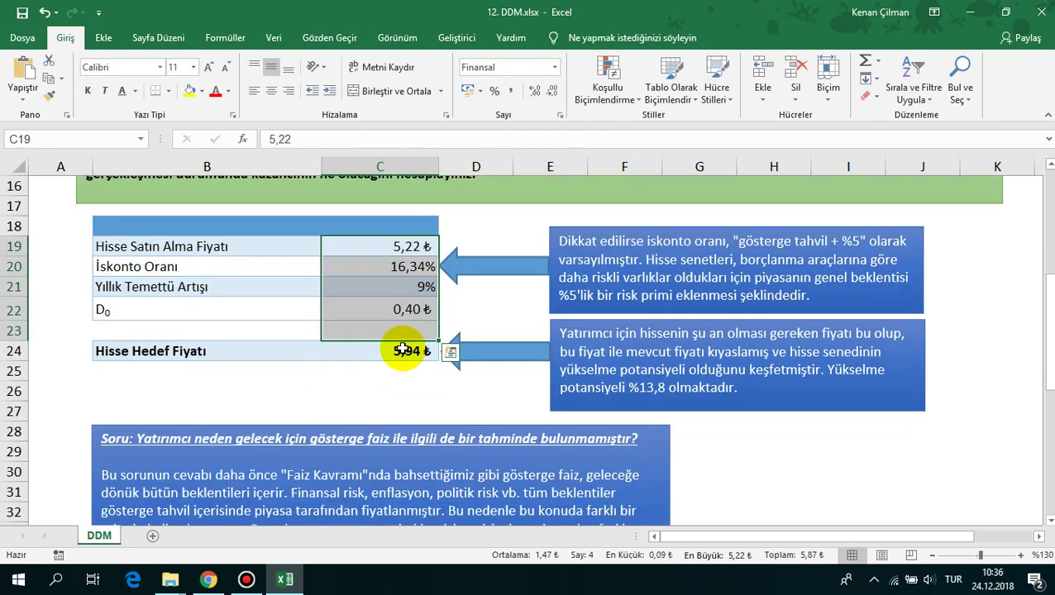
scroll(402, 349, "down", 1)
scroll(405, 358, "down", 6)
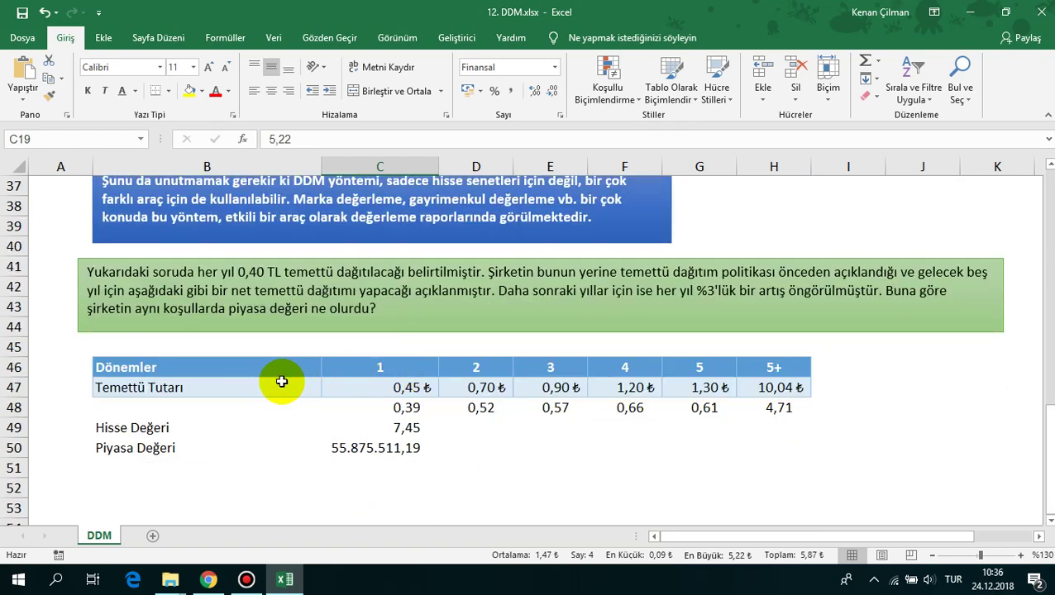
left_click(281, 381)
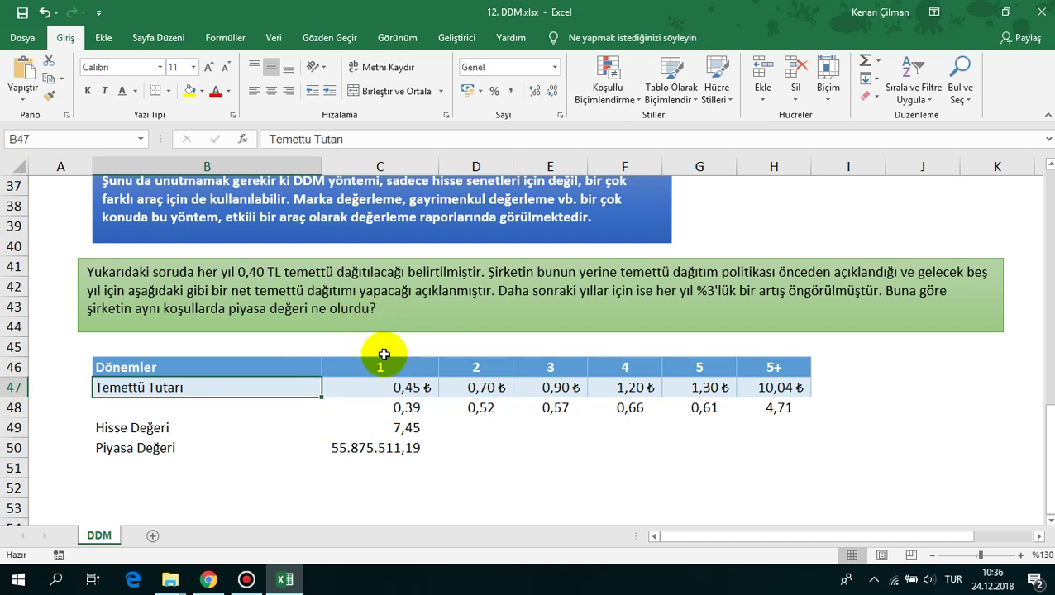
left_click_drag(405, 388, 699, 391)
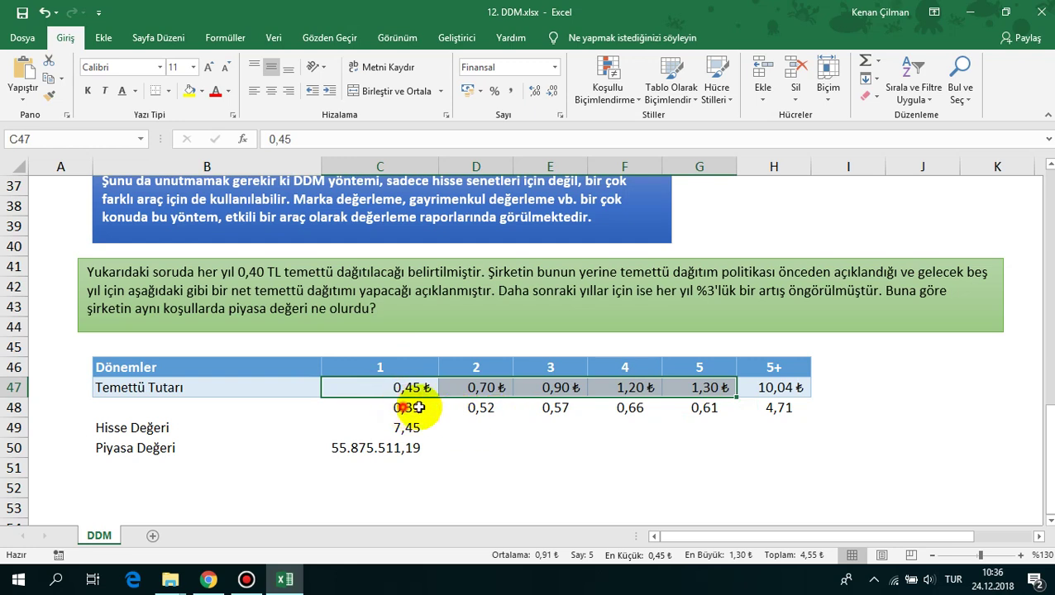
Clear the discounted dividends and share value in C48:H49 and the 5+ period dividend in H47
left_click_drag(409, 408, 800, 428)
key("Delete")
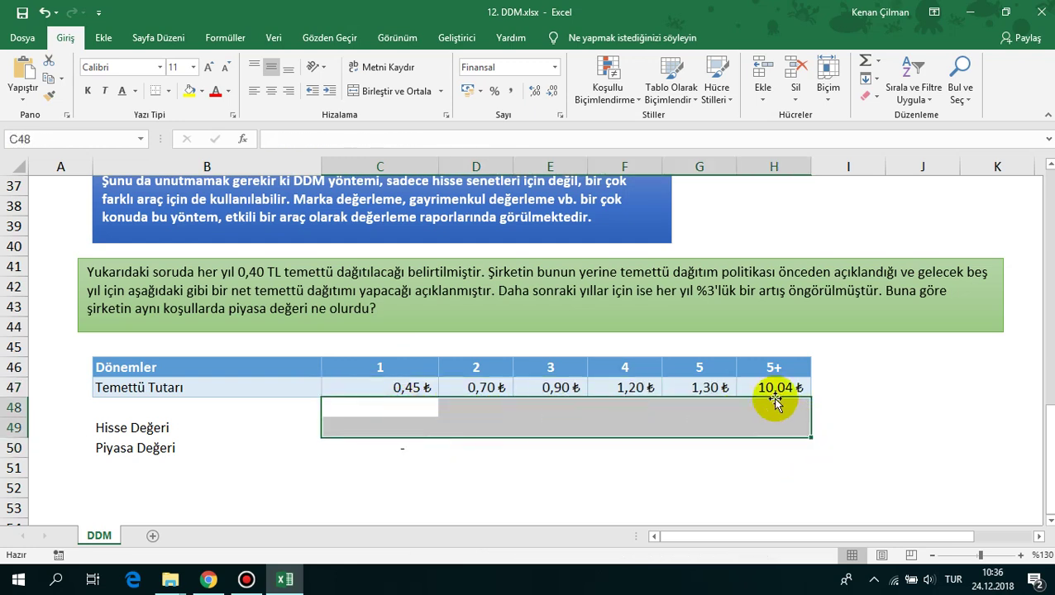
left_click(766, 387)
key("Delete")
Examine the yearly dividends in row 47 and the cleared discounting and share value rows beneath them
left_click(680, 392)
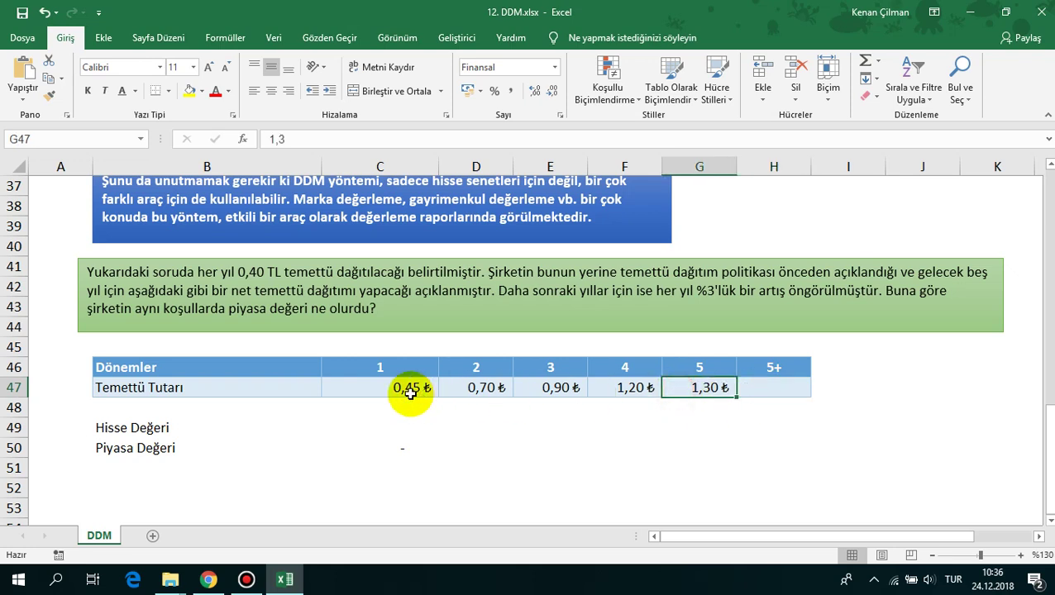
left_click(403, 388)
left_click_drag(587, 386, 691, 386)
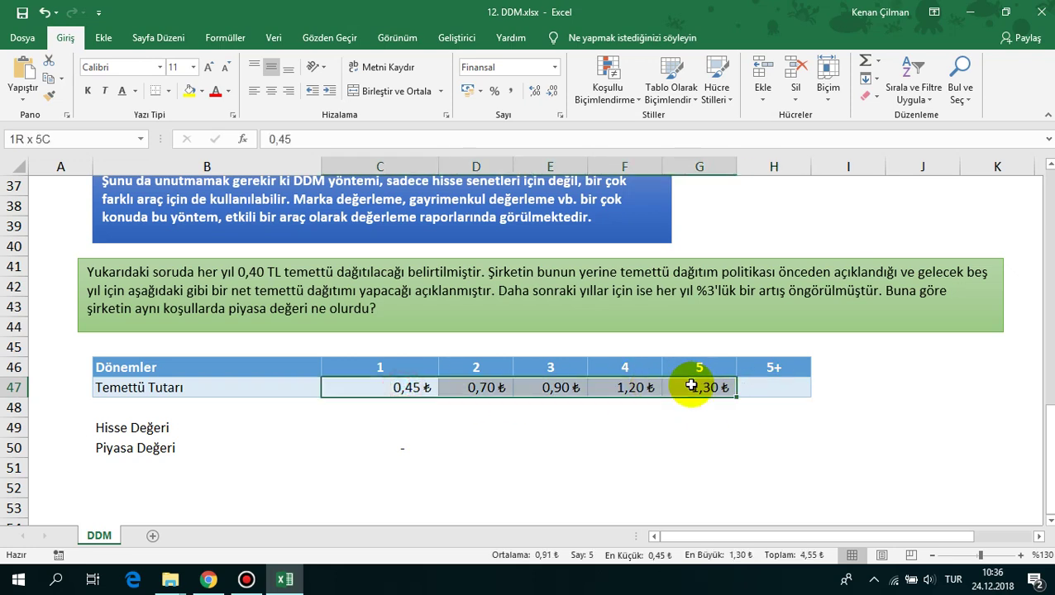
left_click_drag(691, 386, 691, 387)
left_click(124, 427)
left_click(360, 426)
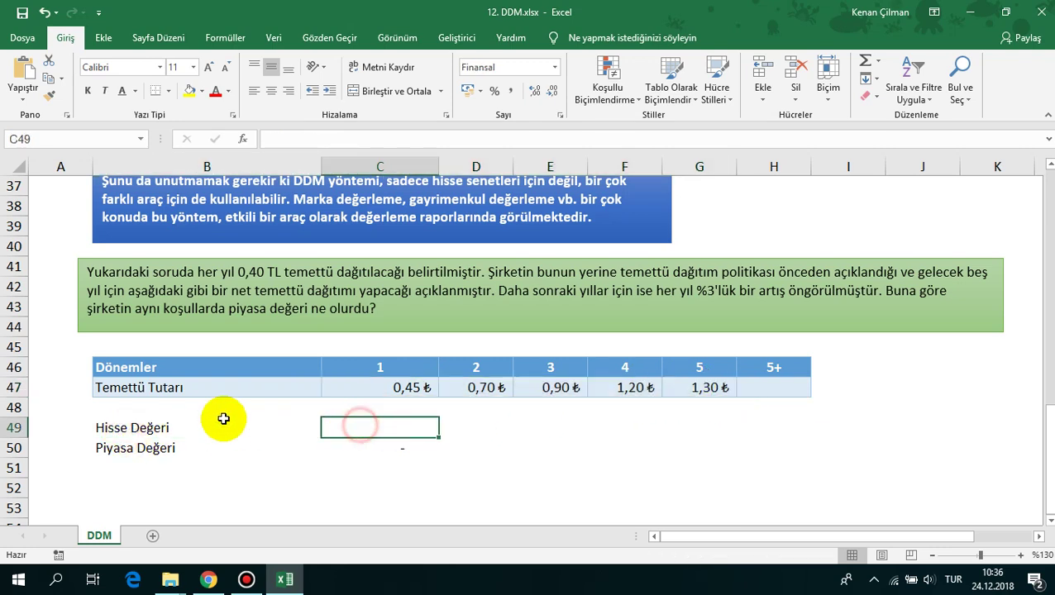
left_click(105, 406)
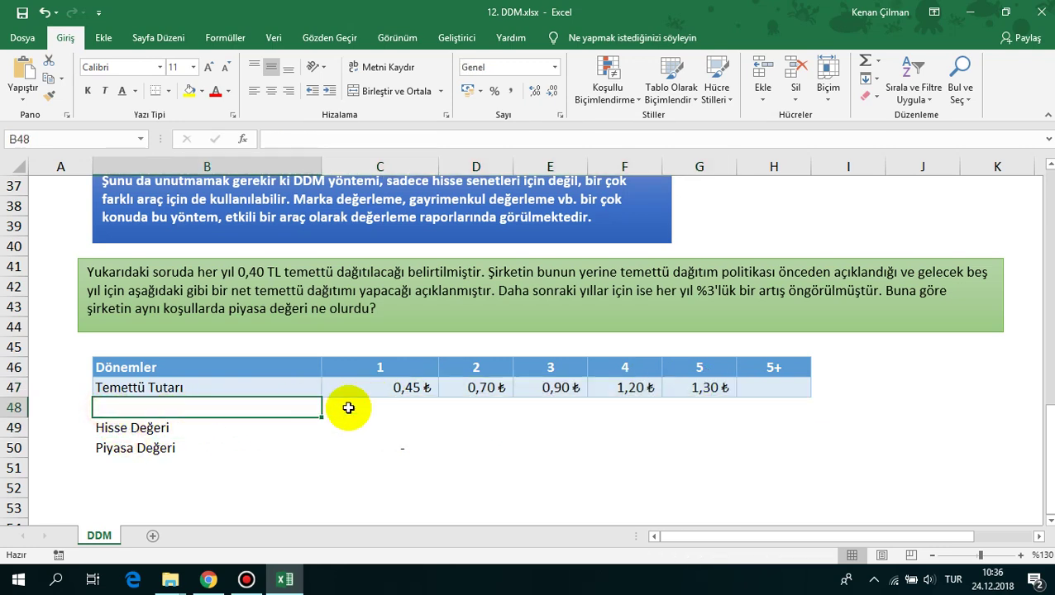
left_click_drag(409, 387, 772, 391)
left_click(391, 405)
left_click(393, 382)
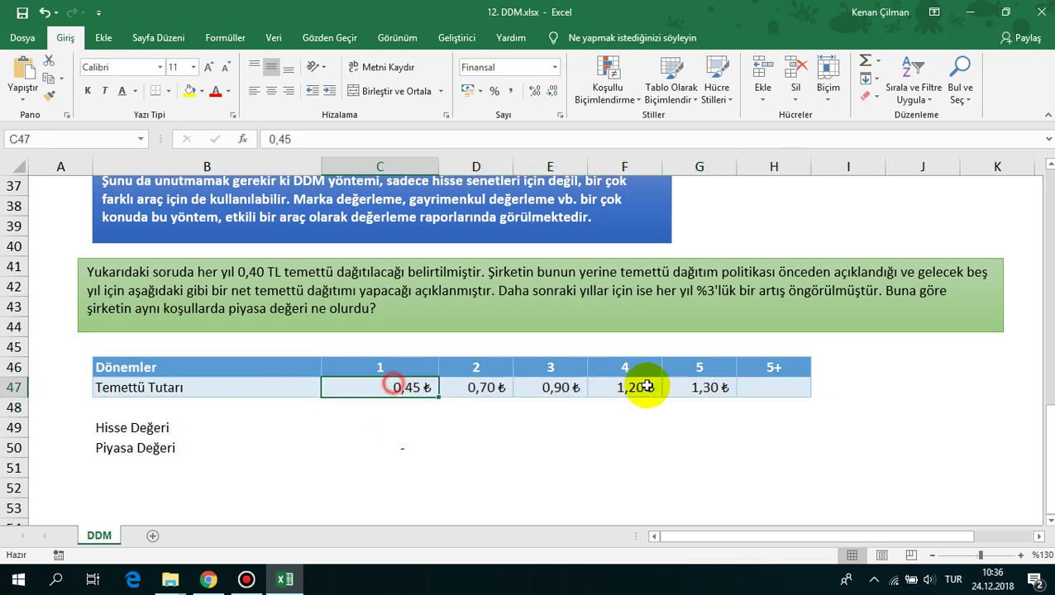
left_click_drag(647, 387, 706, 389)
left_click(686, 389)
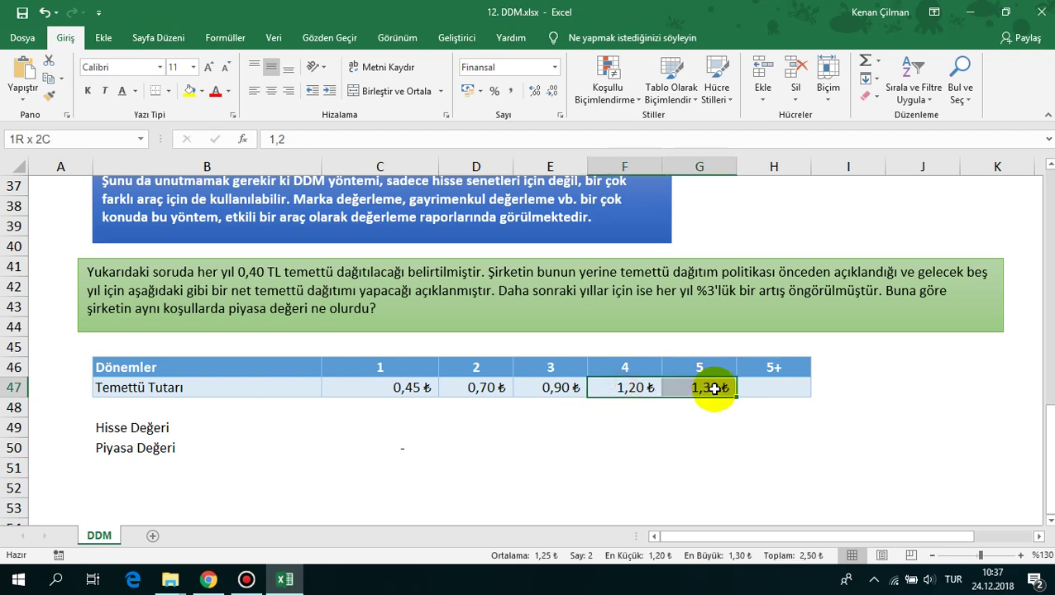
Examine the 3% yearly growth assumption in the question text together with the period 5 and 5+ columns of the dividend table
left_click(788, 389)
left_click(699, 388)
left_click(783, 388)
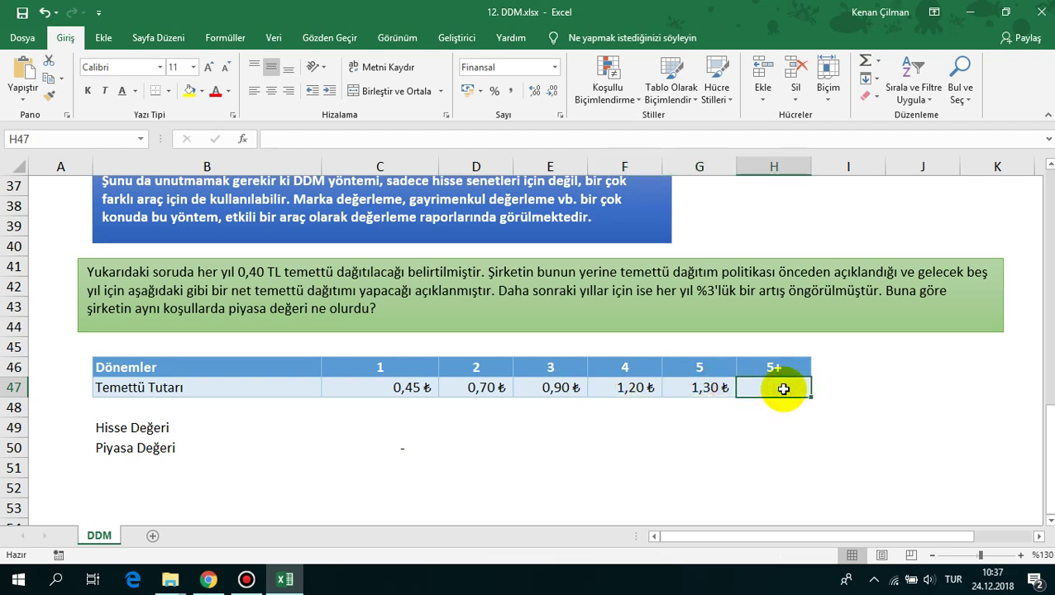
left_click_drag(659, 291, 808, 291)
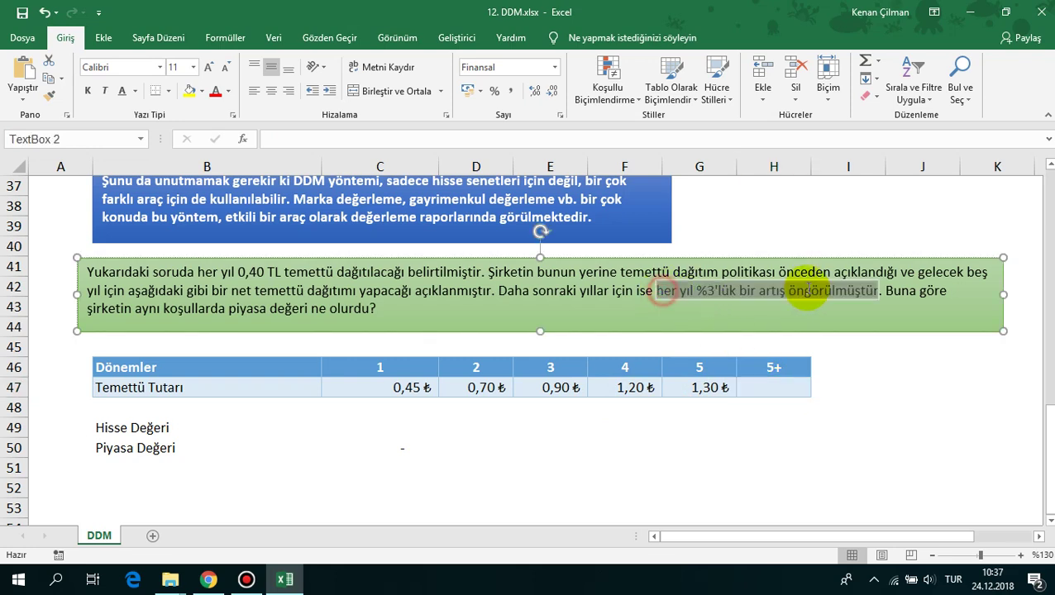
left_click(772, 389)
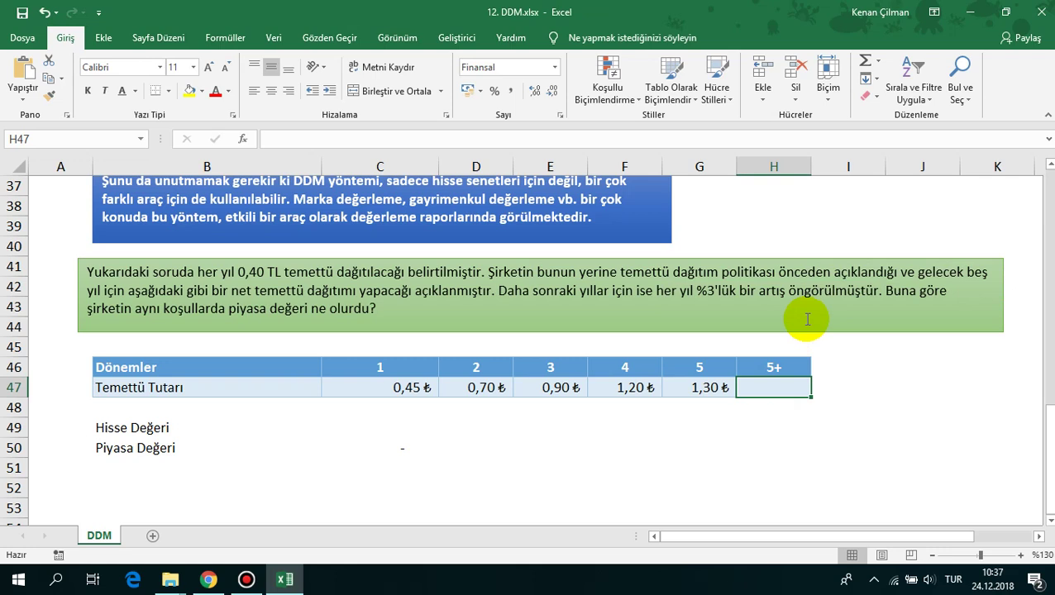
left_click(696, 388)
left_click(771, 385)
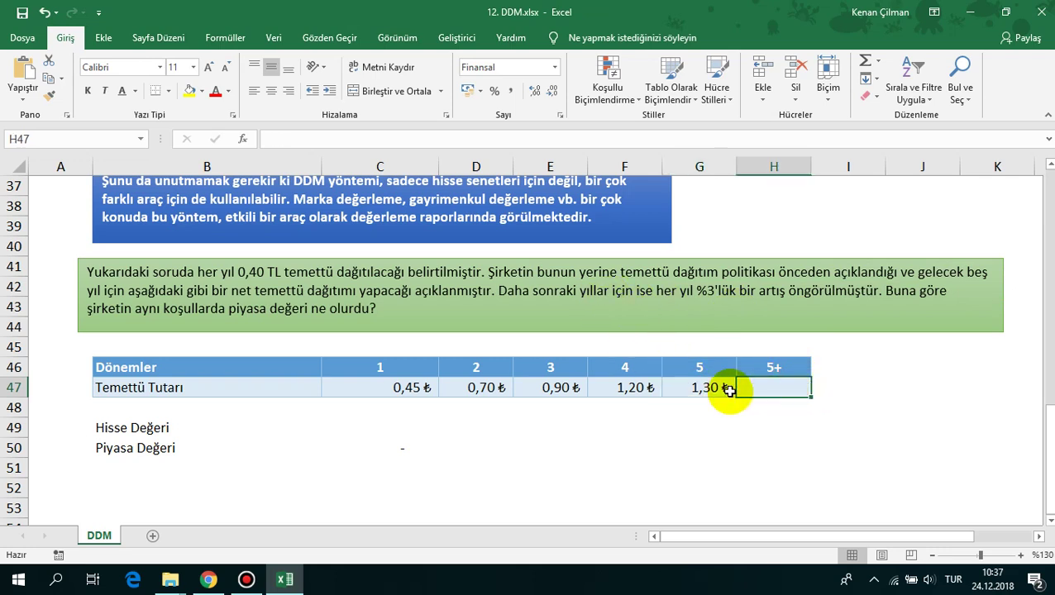
left_click_drag(700, 370, 709, 388)
left_click(776, 368)
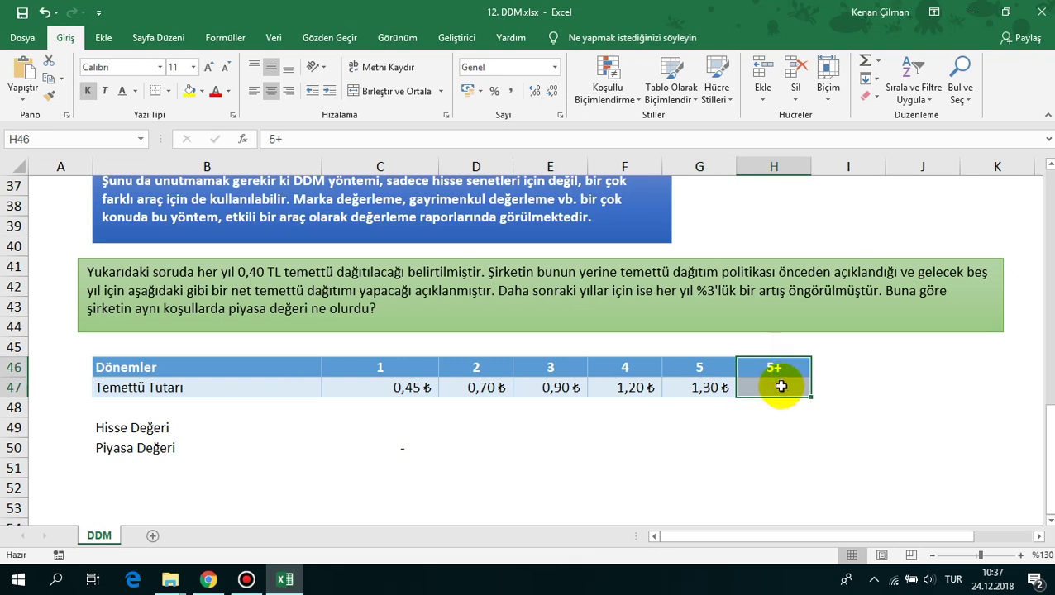
Enter the 5+ period value in H47 as =G47*(1+0,03)/(İskonto_Oranı-0,03), taking the discount rate from C20
left_click(777, 387)
type("=")
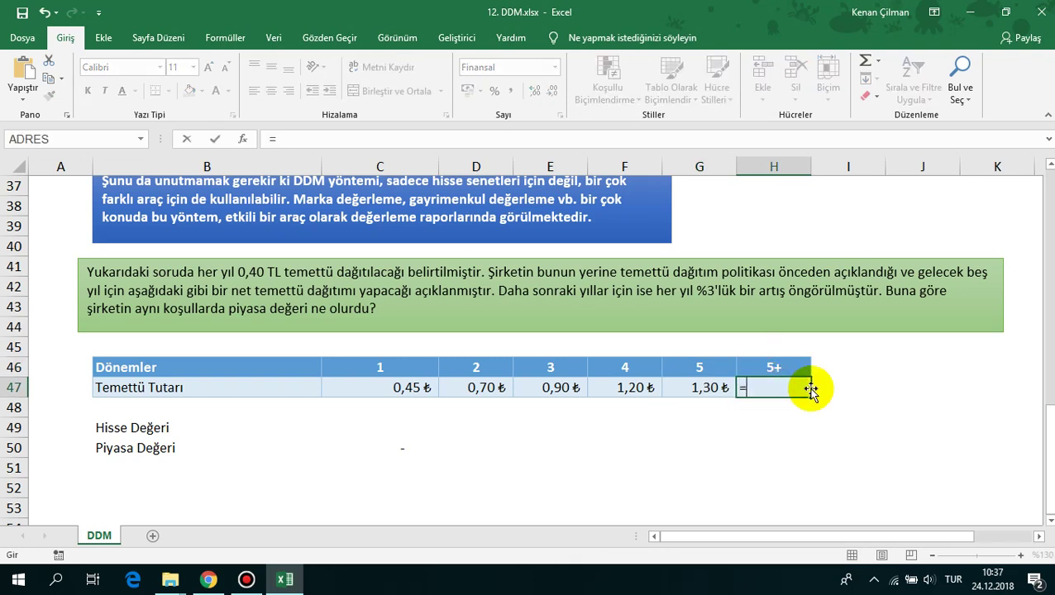
left_click(710, 388)
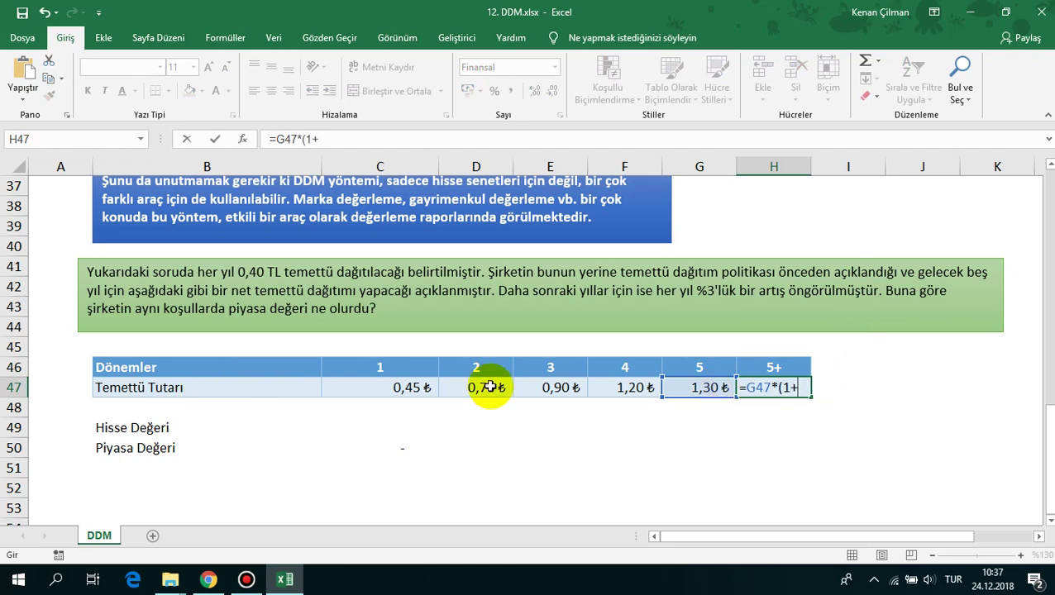
type("0,03)/(")
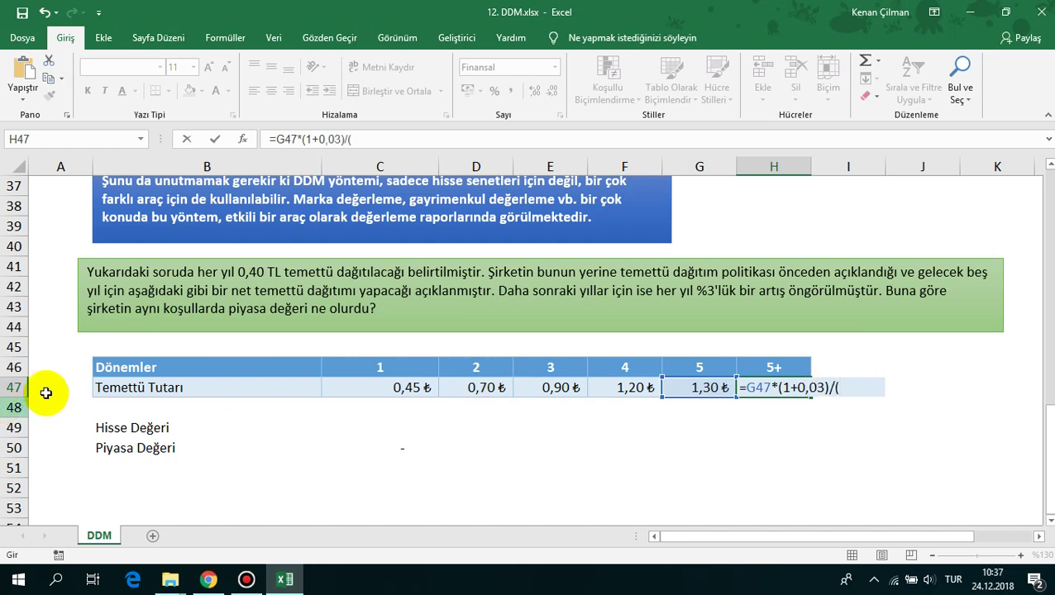
scroll(320, 368, "up", 7)
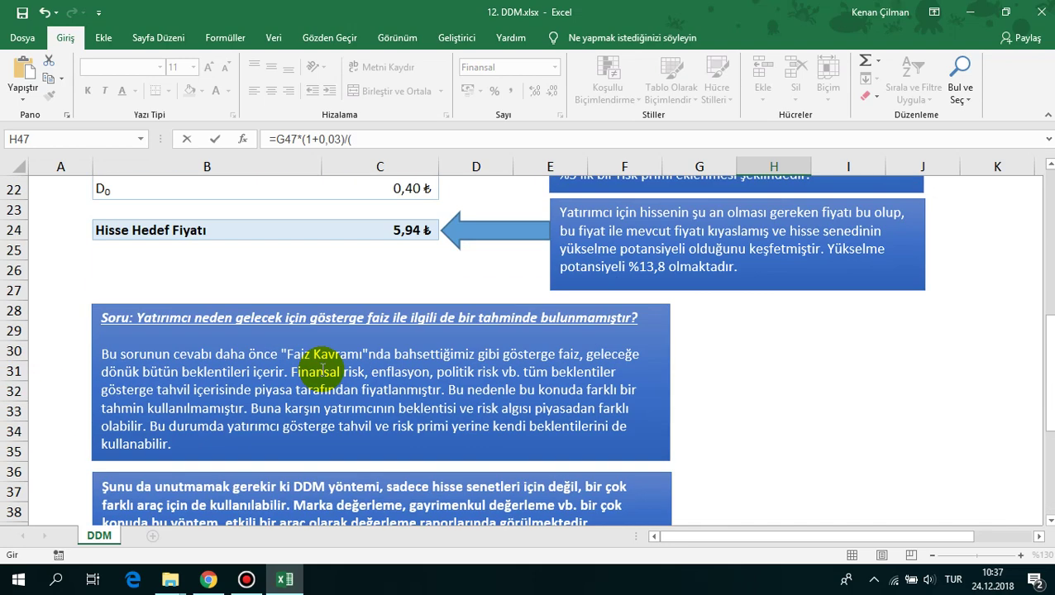
left_click(398, 263)
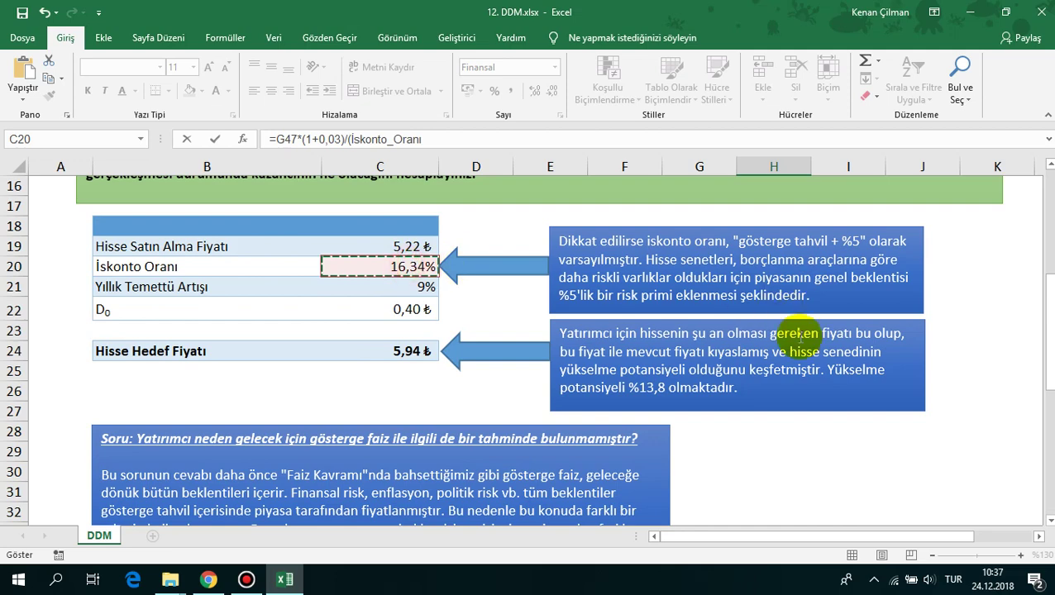
scroll(711, 256, "down", 7)
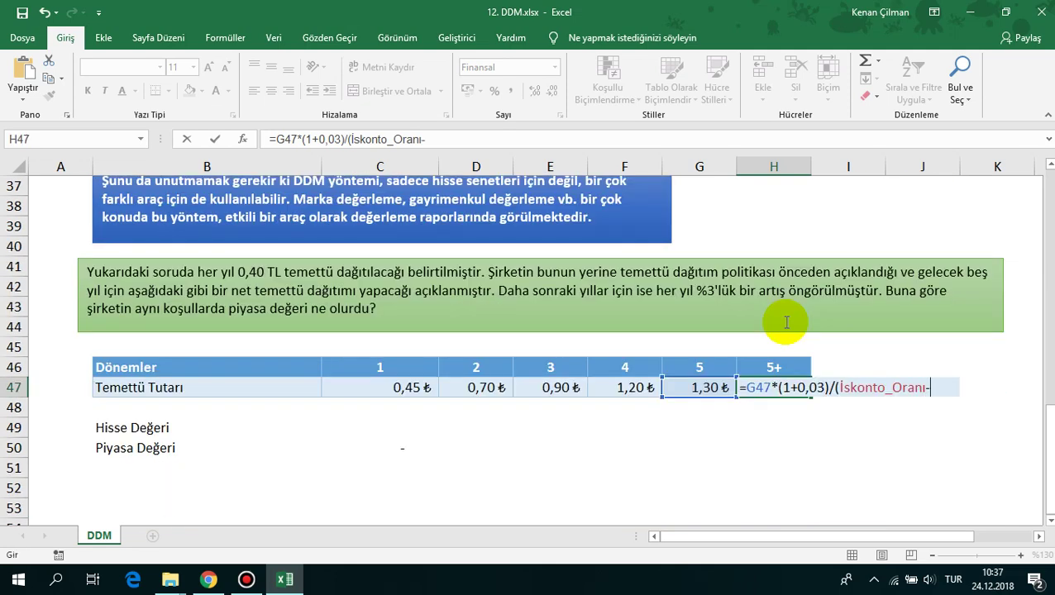
type("-0,03)")
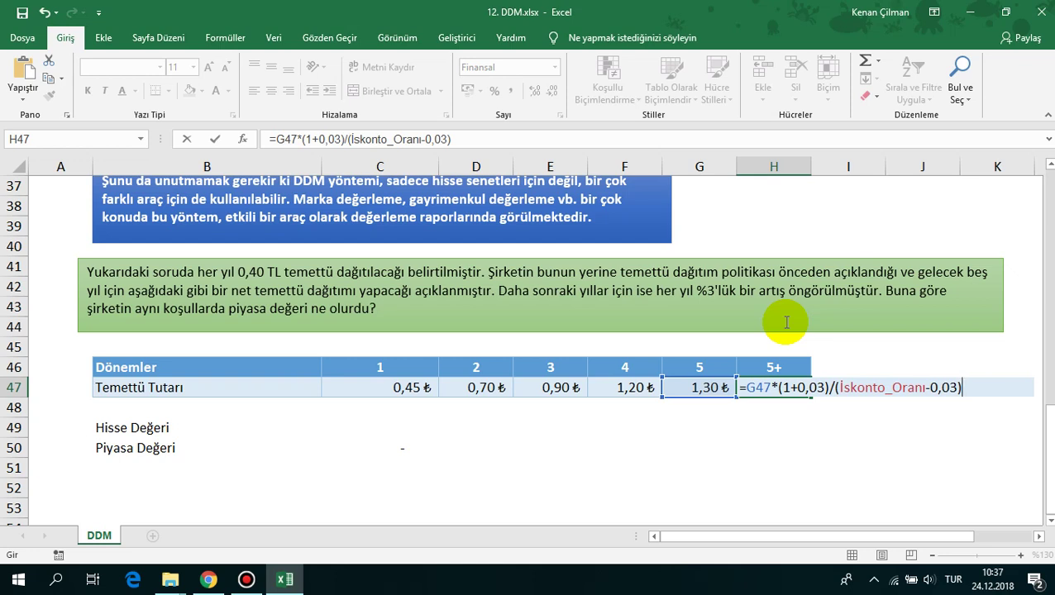
key("Return")
key("Up")
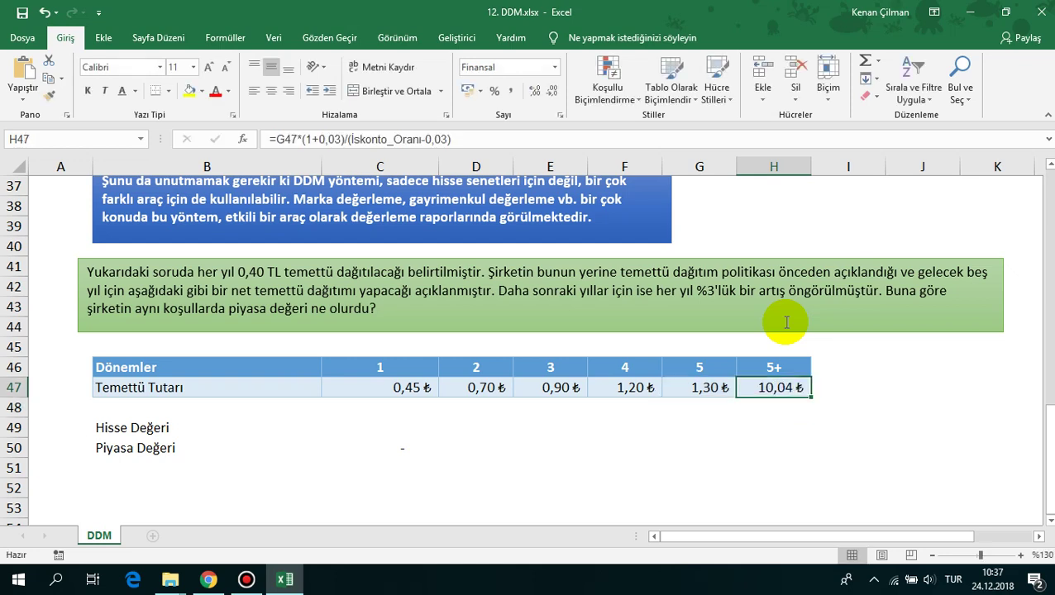
Review the 5+ formula in H47, the period 5 dividend it builds on and the whole dividend range C47:H47
key("F2")
key("Escape")
key("F2")
key("Escape")
mouse_move(702, 385)
left_mouse_down()
mouse_move(706, 417)
mouse_move(703, 388)
left_mouse_up()
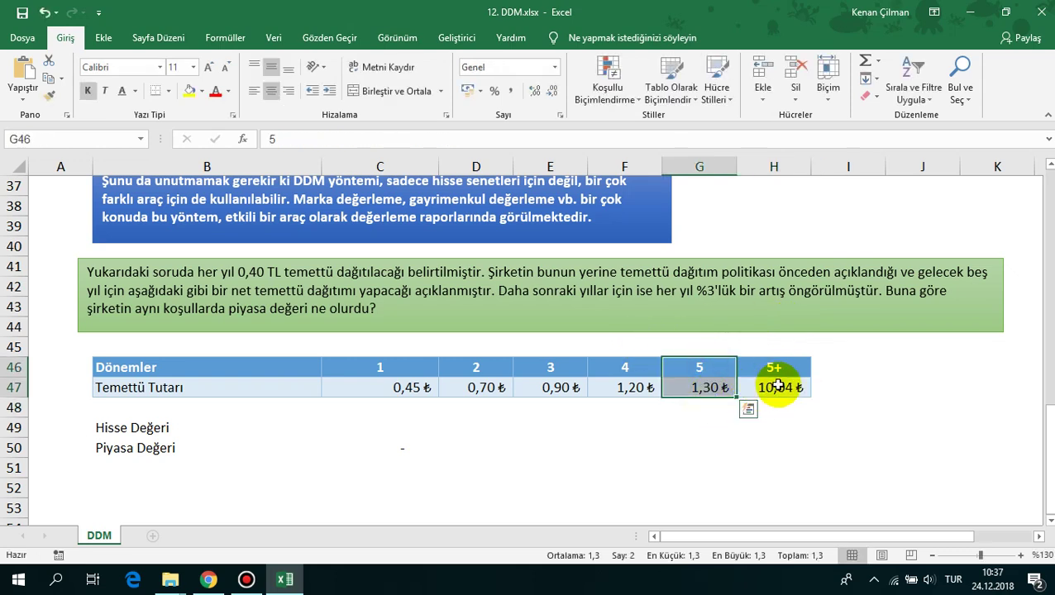
left_click(774, 387)
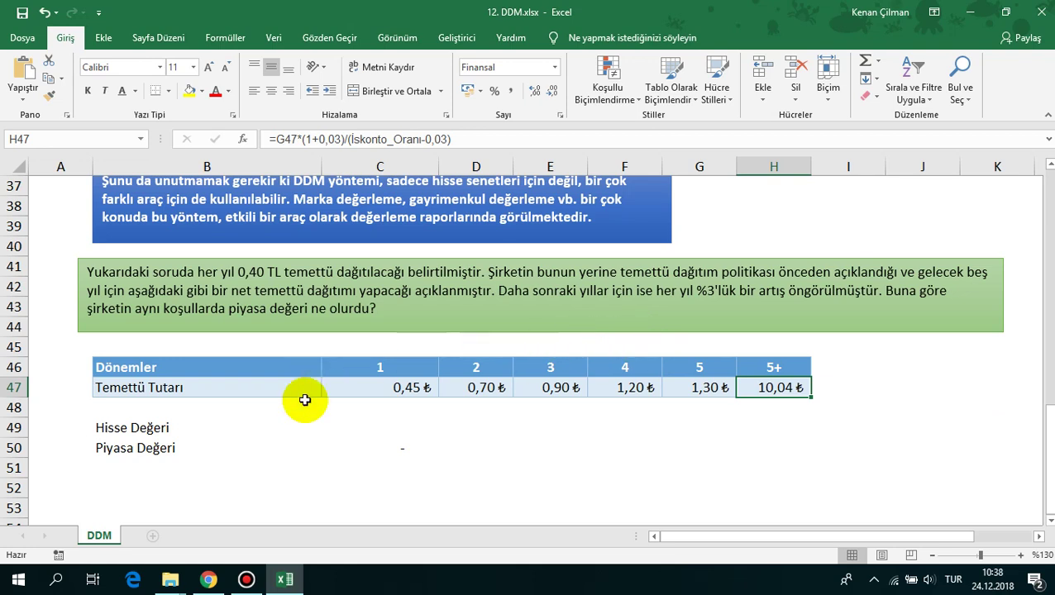
left_click(198, 408)
left_click_drag(406, 389, 769, 387)
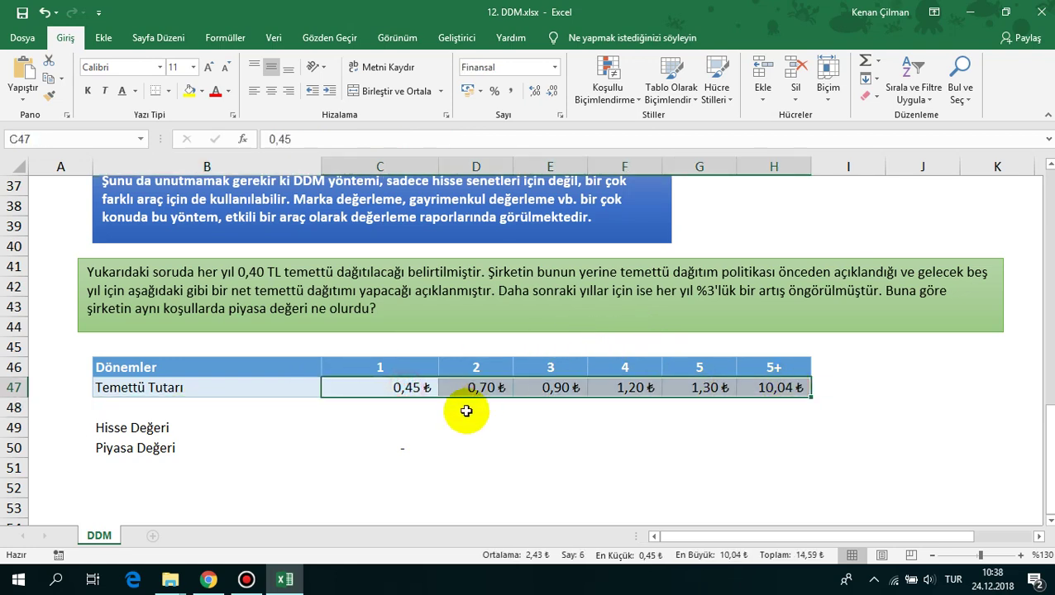
Discount the first period's dividend in C48 with the formula =C47/(1+İskonto_Oranı)^C46
left_click(407, 406)
type("=")
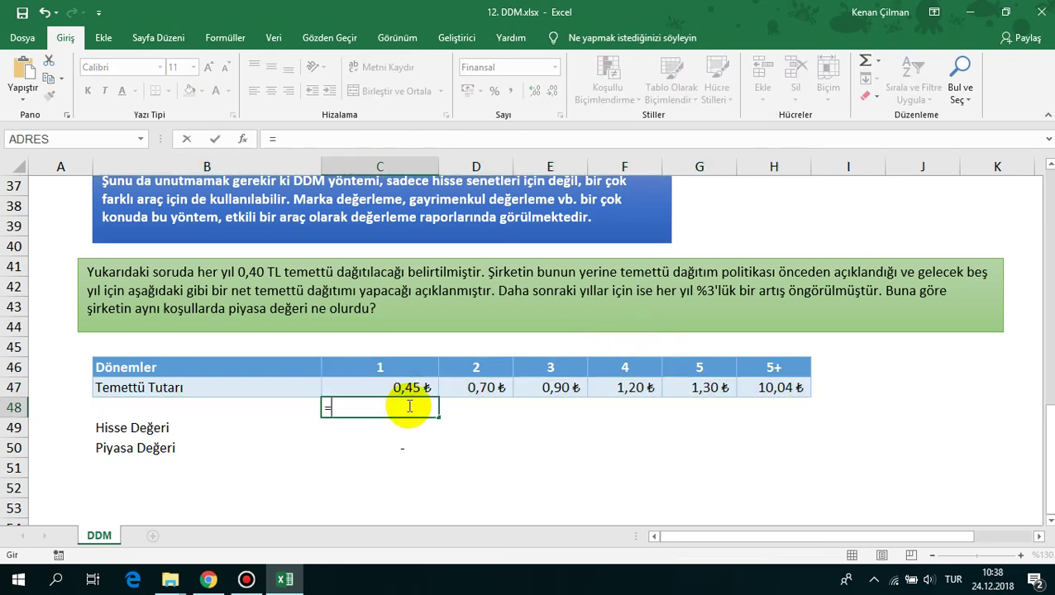
key("Up")
type("/")
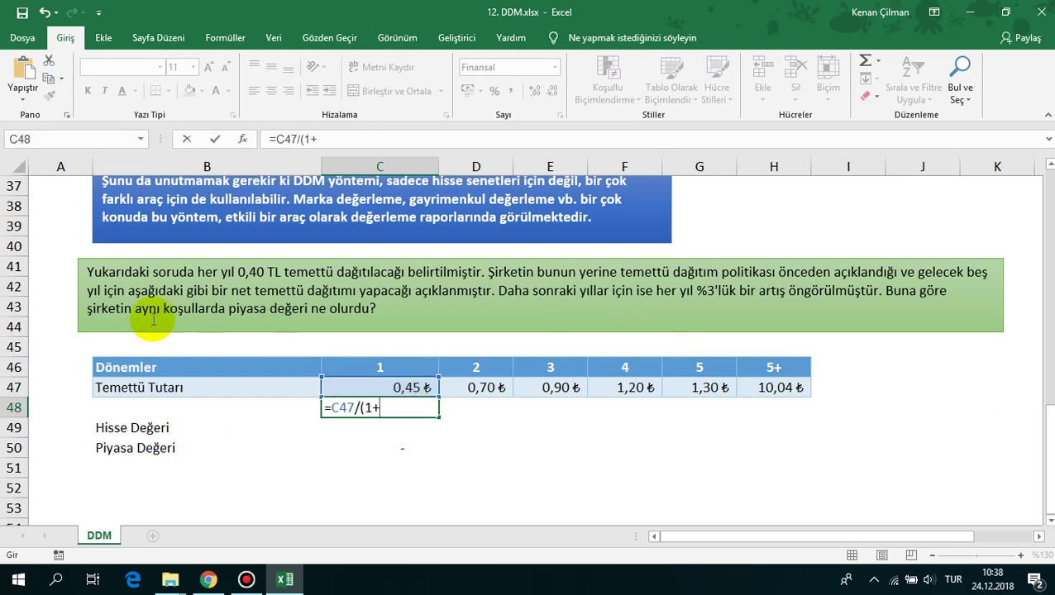
scroll(149, 322, "up", 9)
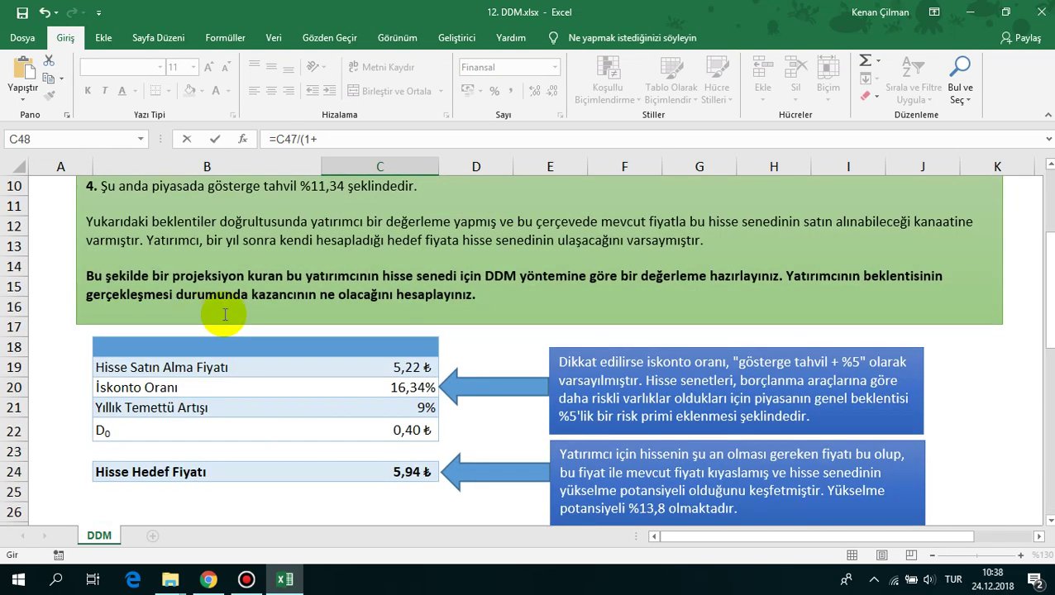
left_click(413, 387)
scroll(699, 314, "down", 8)
scroll(699, 314, "down", 1)
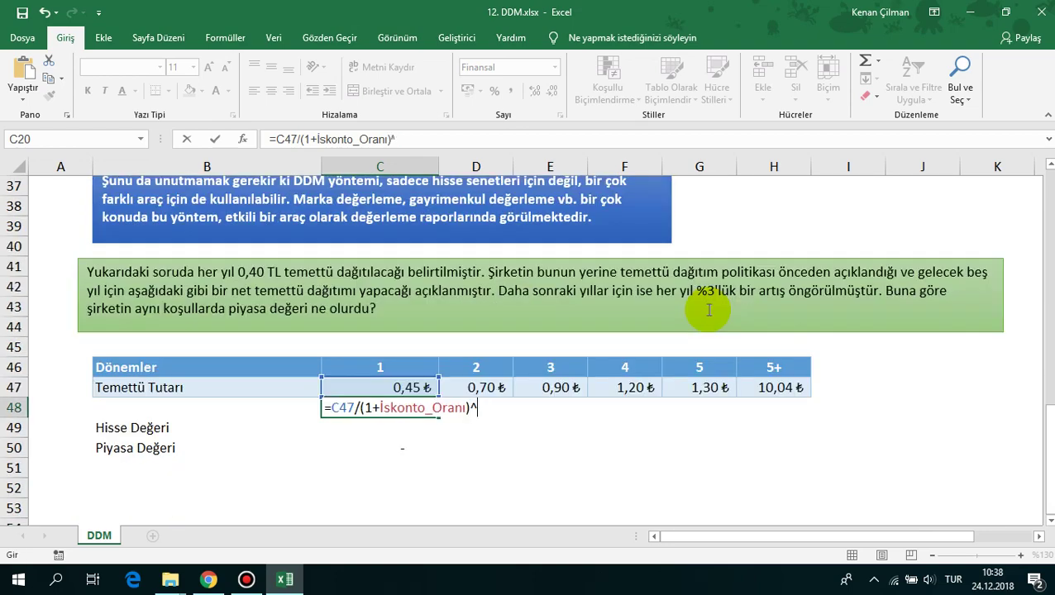
left_click(384, 364)
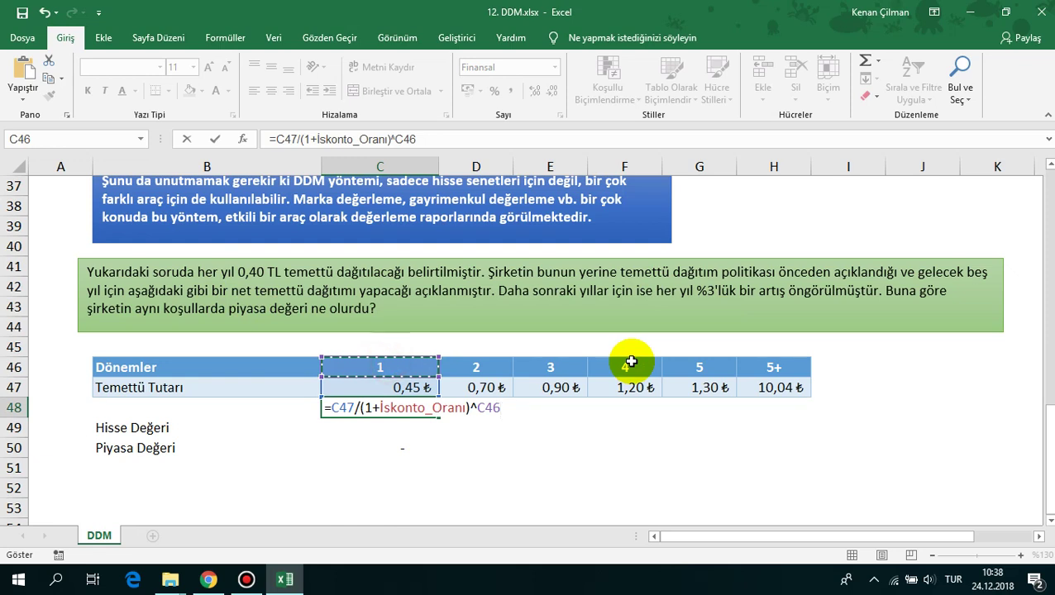
key("Tab")
Fill the discounting formula from C48 across the remaining periods through H48
left_click(396, 408)
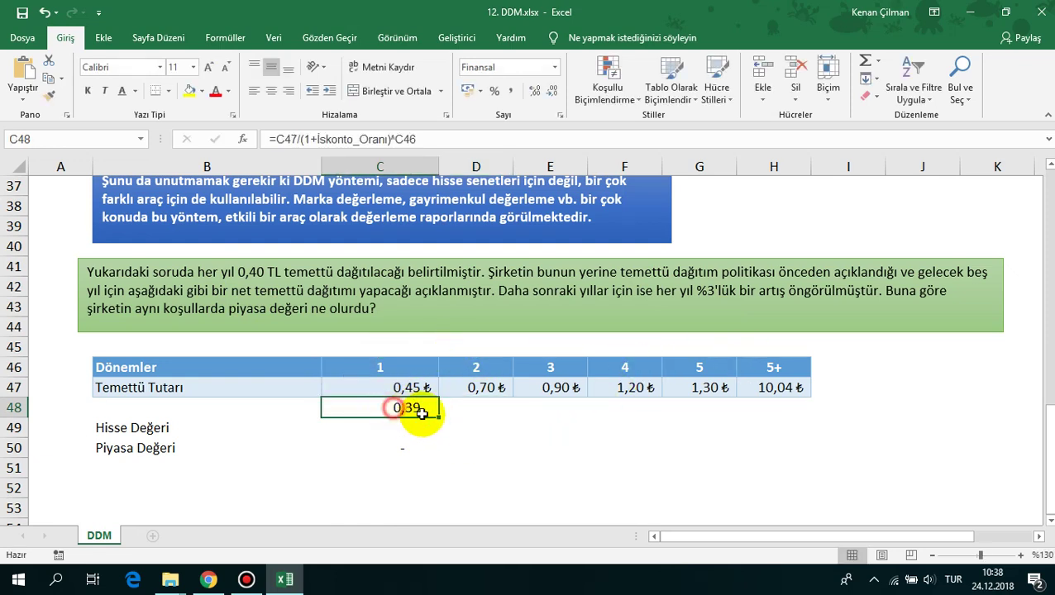
left_click_drag(439, 416, 798, 415)
left_click(700, 407)
Replace the H46 exponent in the 5+ discounting formula in H48 with 5
left_click(787, 408)
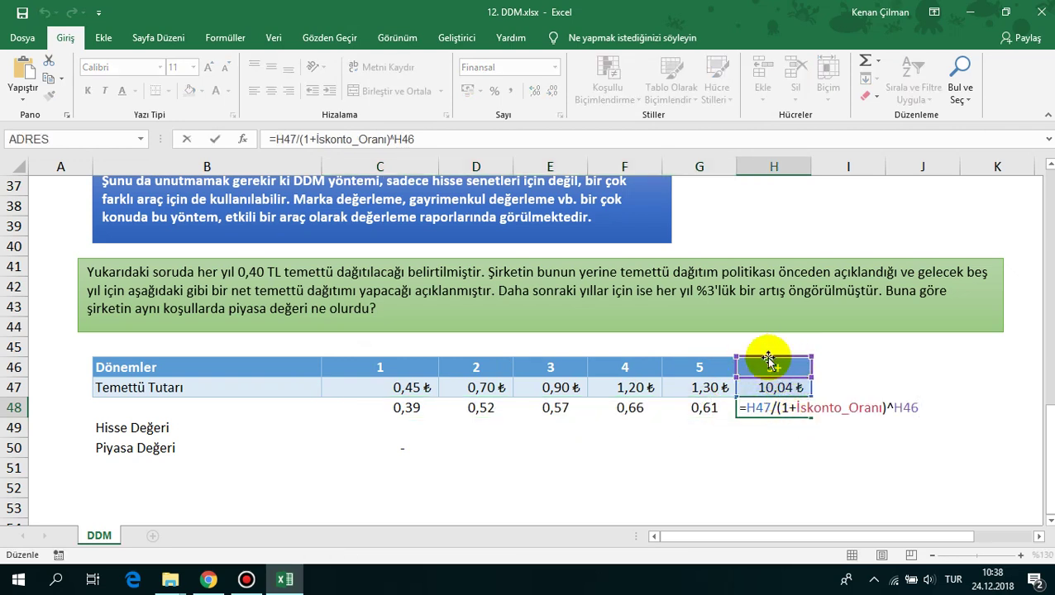
left_click_drag(891, 410, 918, 410)
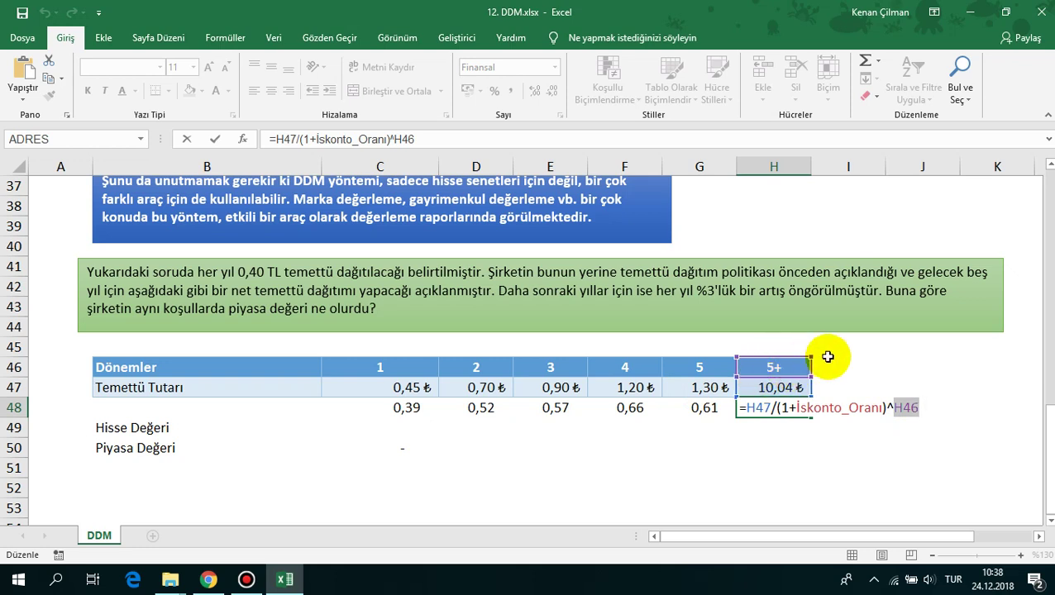
type("5")
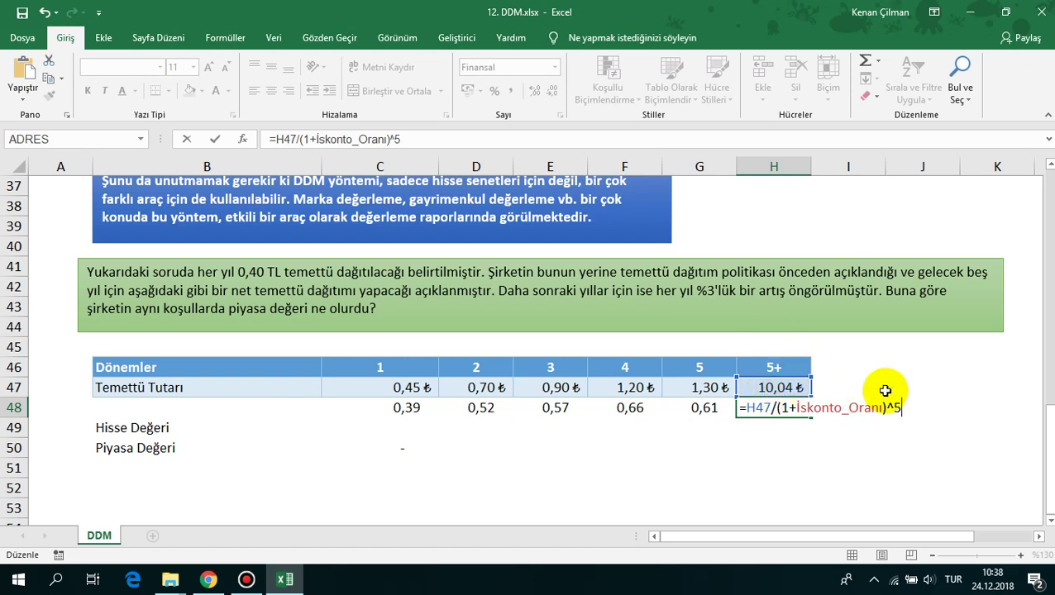
key("Return")
left_click(777, 411)
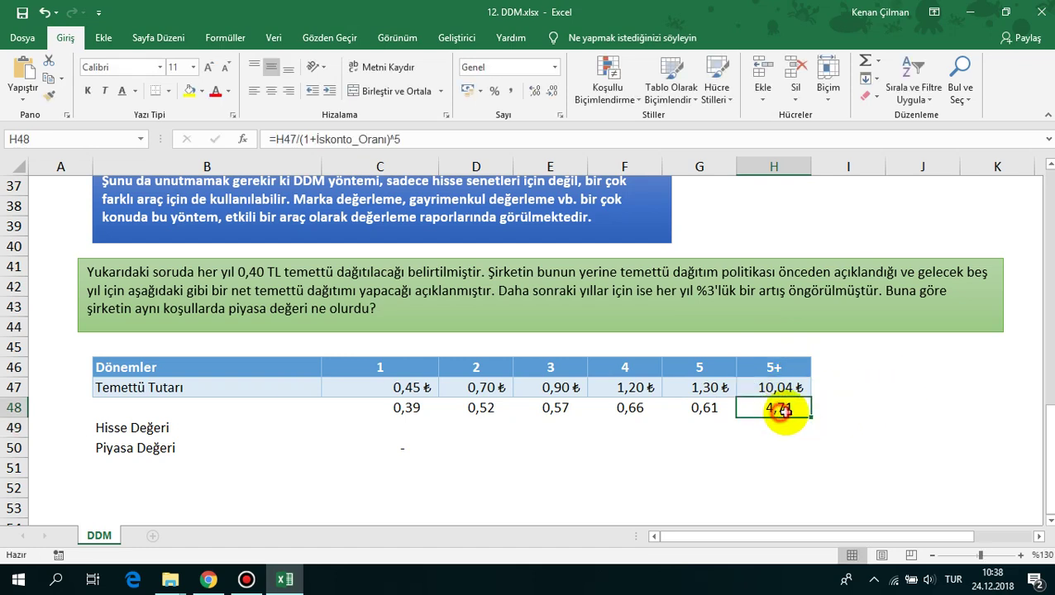
Calculate the share value in C49 by summing the discounted dividends with =TOPLA(C48:H48)
left_click(400, 428)
type("=topl")
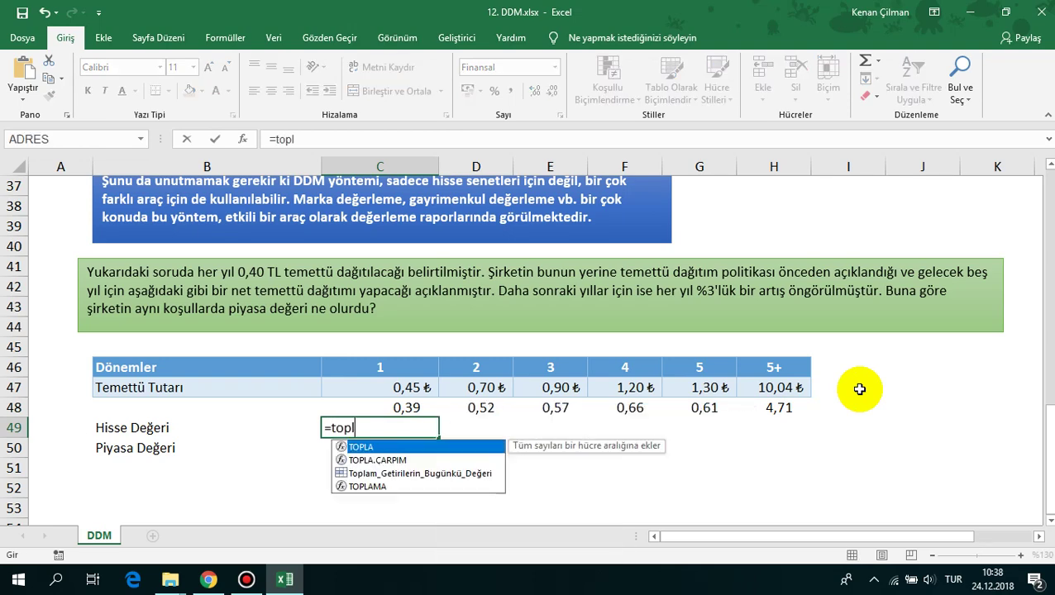
key("Tab")
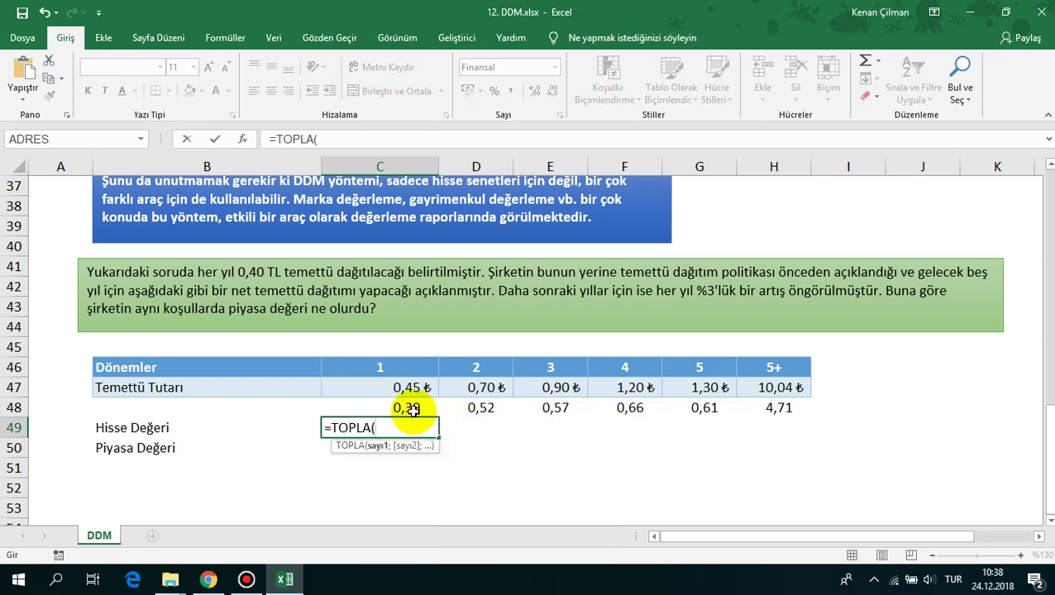
left_click_drag(409, 406, 777, 409)
key("Return")
Review the share value formula in C49 and the five yearly dividends in C47:G47 behind it
left_click(446, 426)
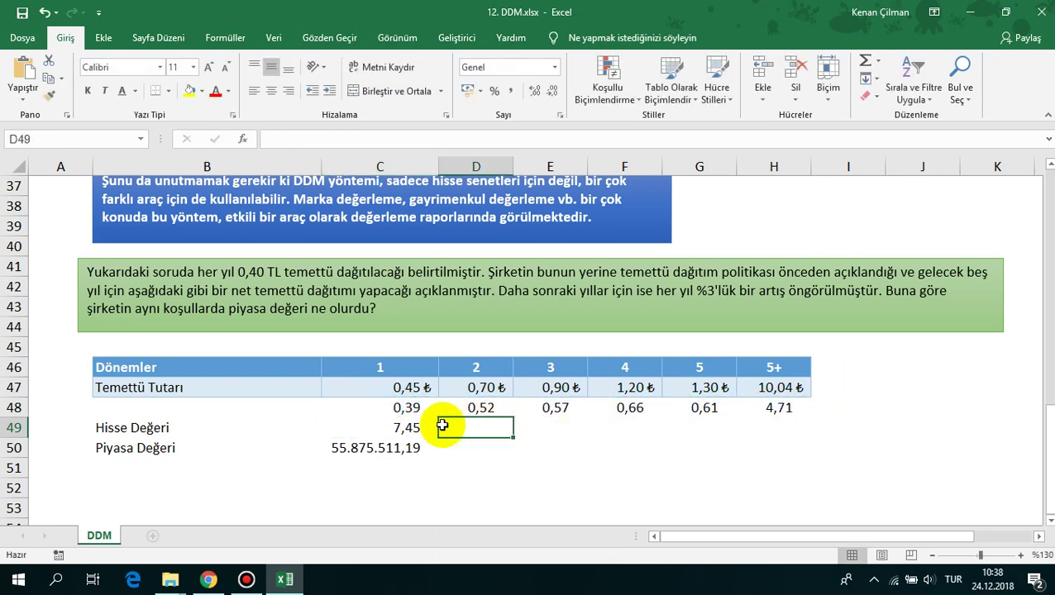
left_click(405, 428)
key("F2")
key("Escape")
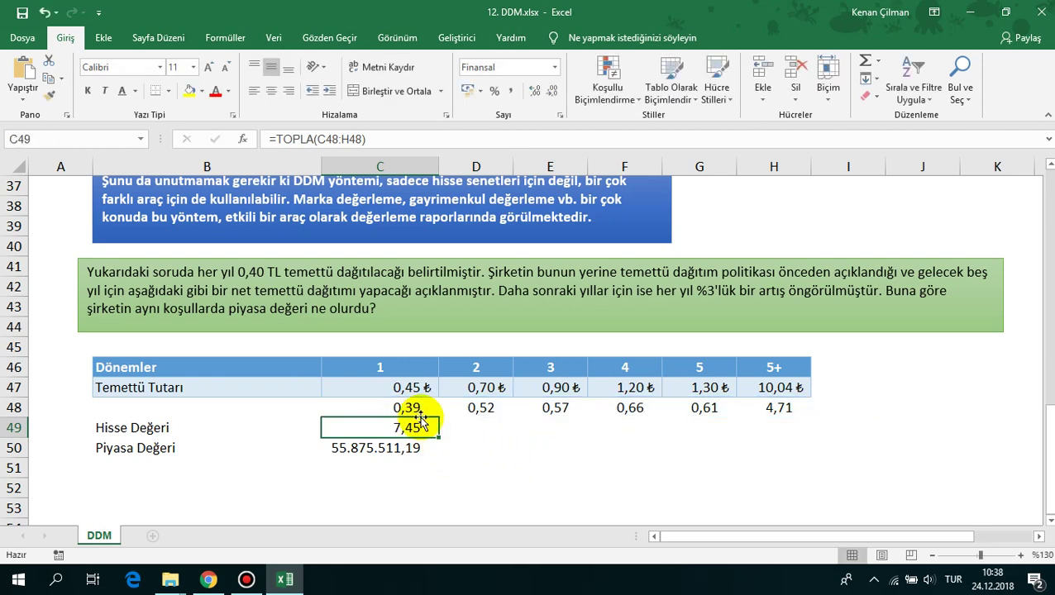
left_click_drag(405, 386, 699, 387)
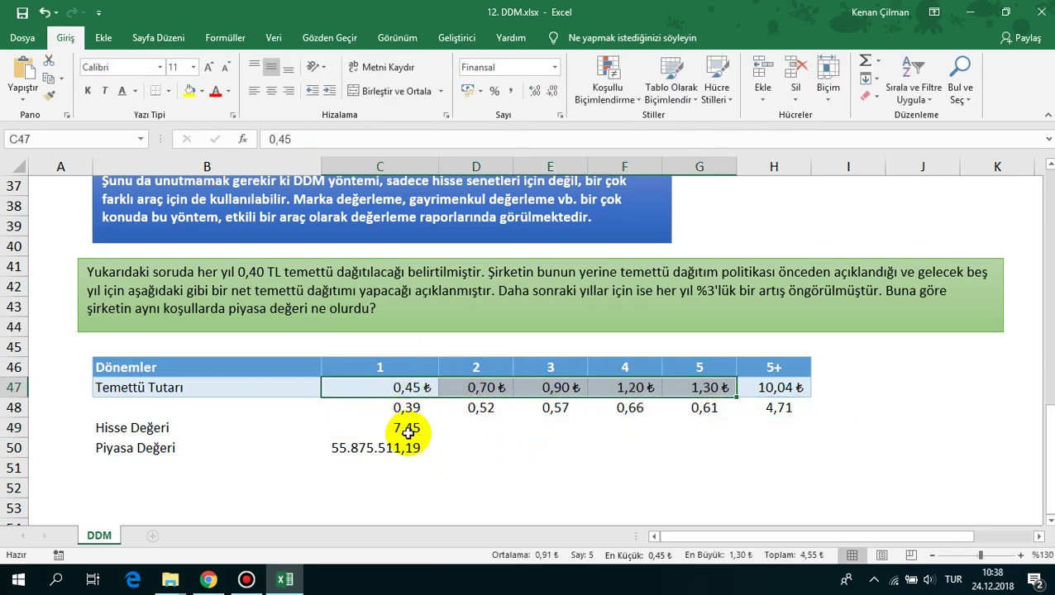
left_click_drag(405, 386, 716, 391)
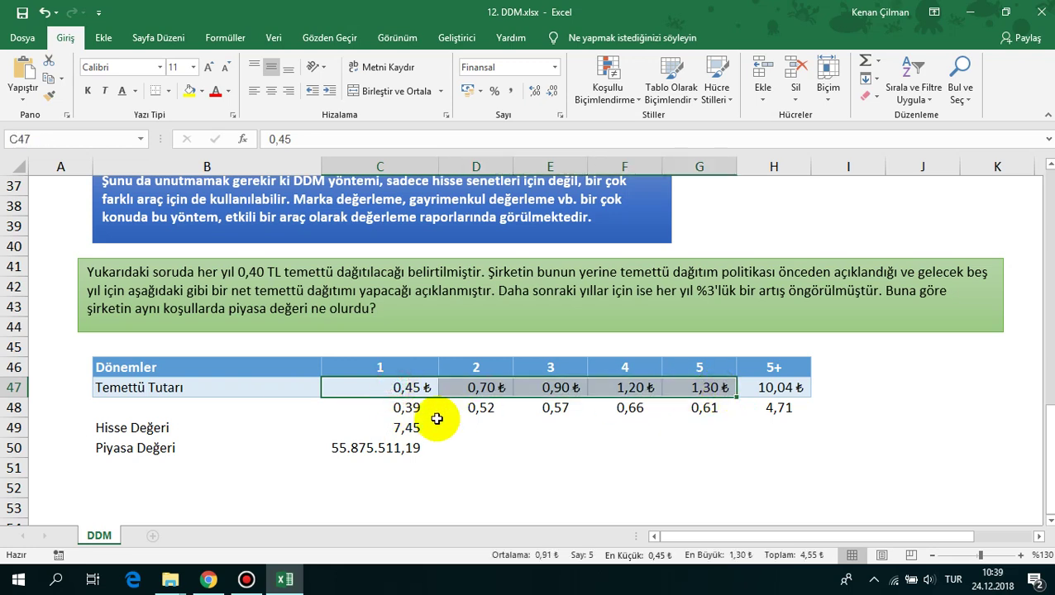
double_click(415, 426)
key("Escape")
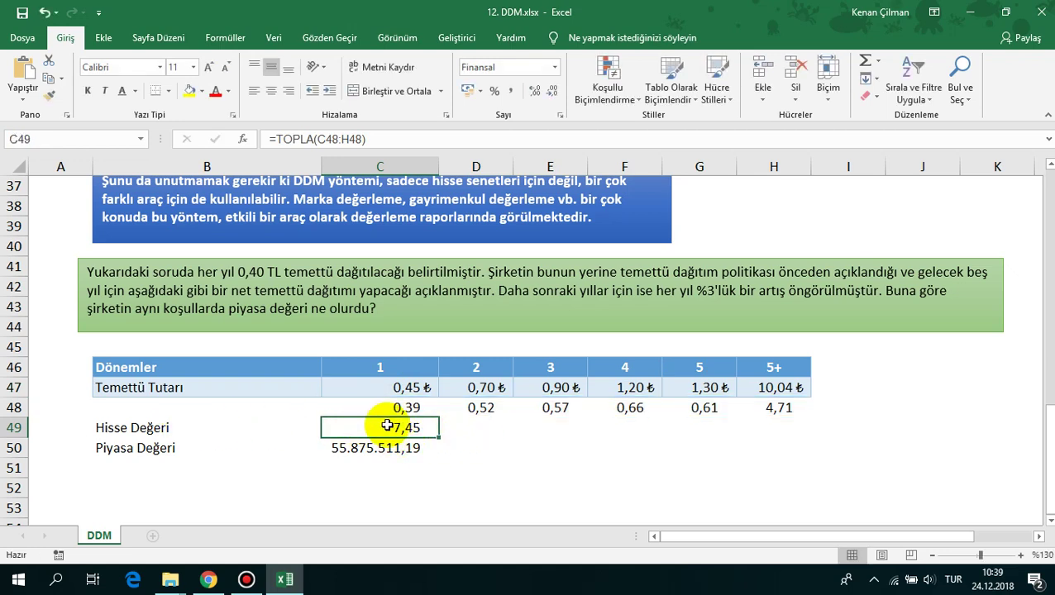
Examine the market value formula in C50, including its reference to the share value and the share count multiplier
left_click(177, 442)
left_click(391, 447)
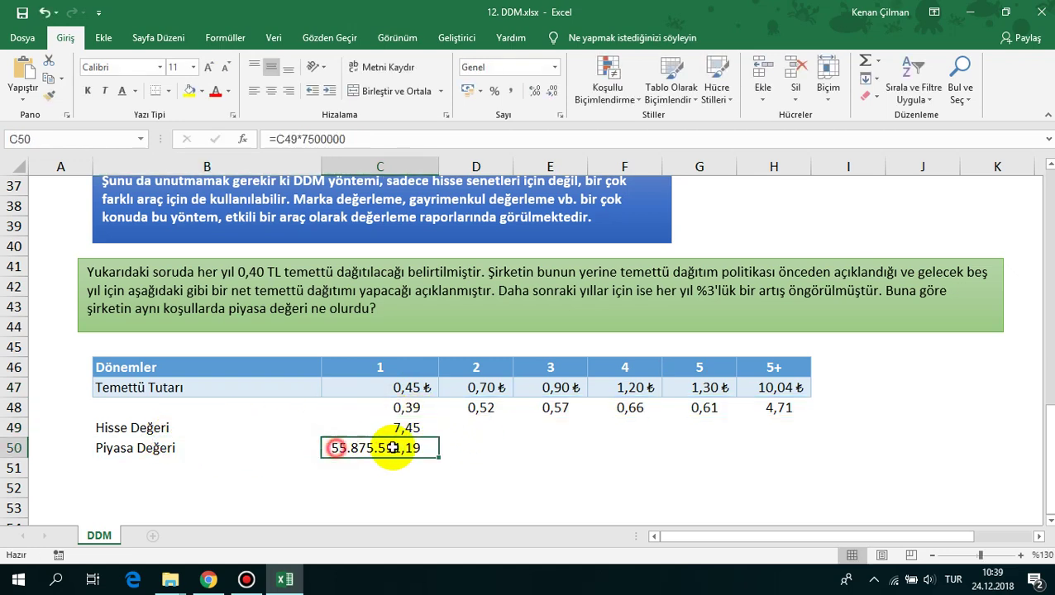
double_click(392, 447)
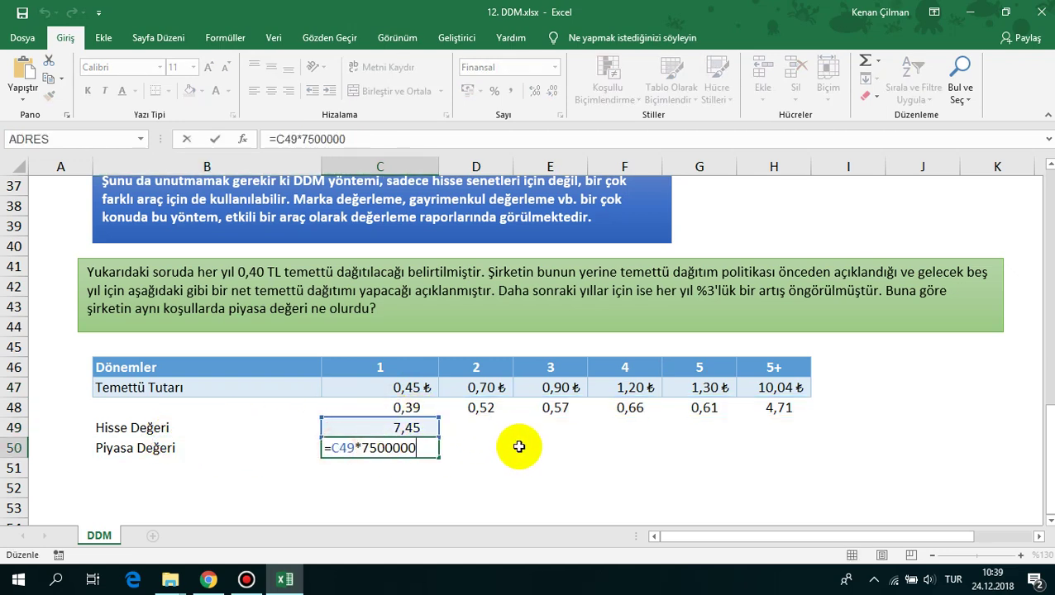
key("Escape")
double_click(421, 451)
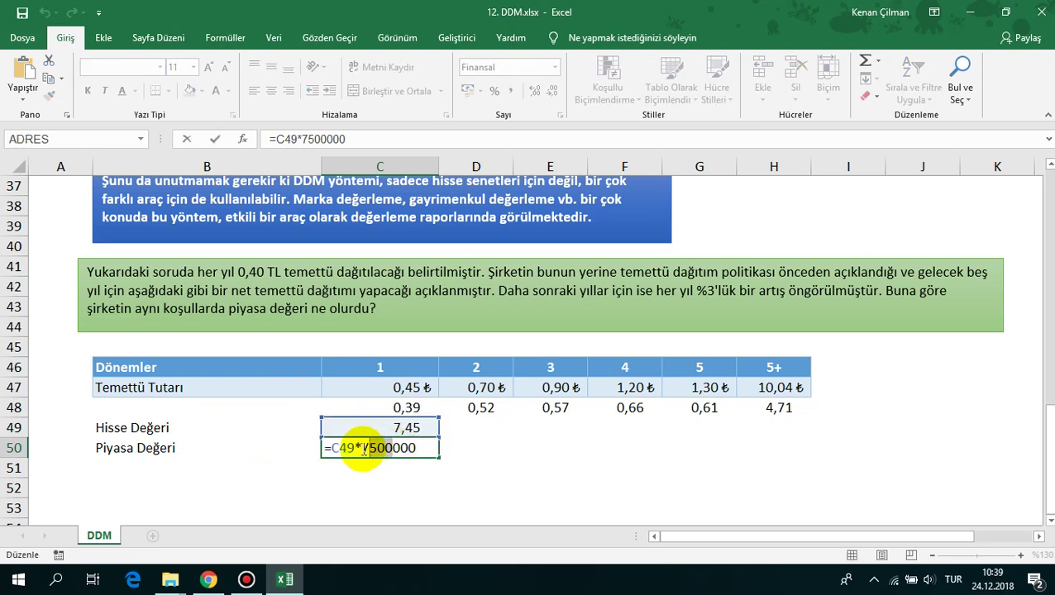
left_click_drag(363, 449, 420, 448)
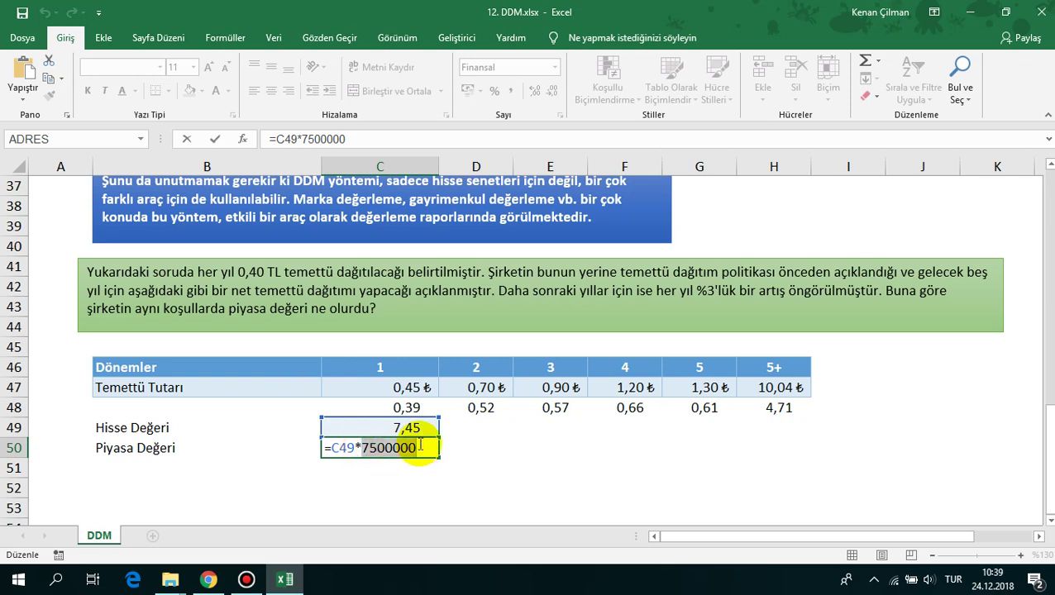
key("Return")
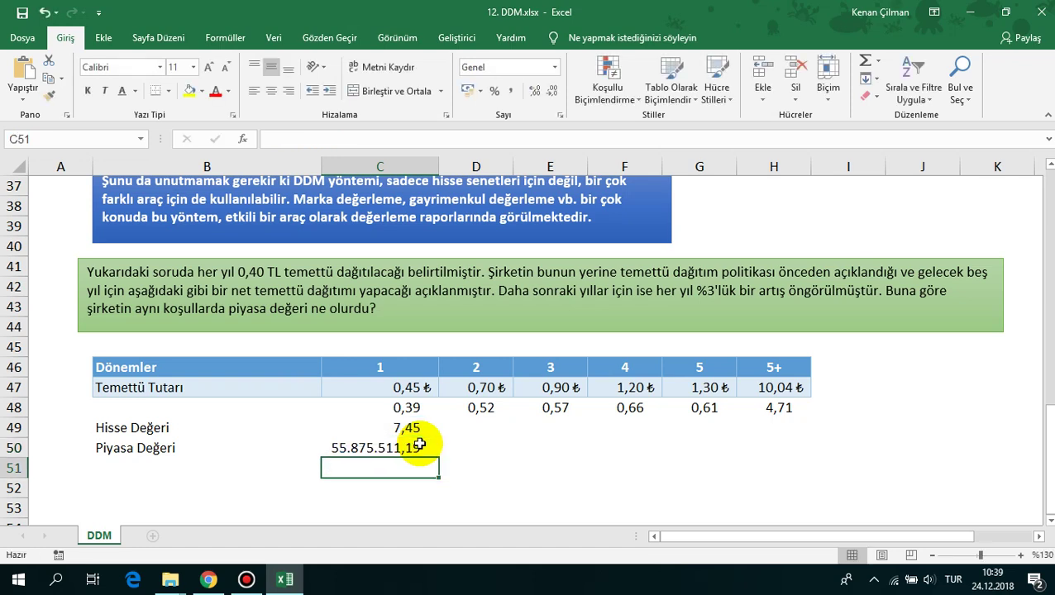
left_click(409, 444)
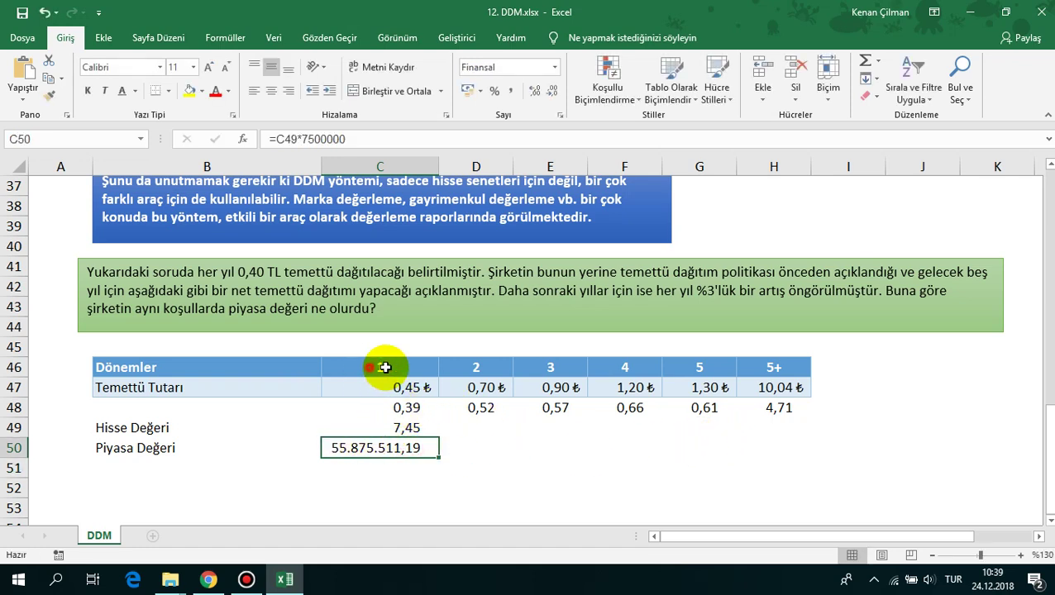
left_click_drag(380, 368, 748, 459)
left_click(593, 446)
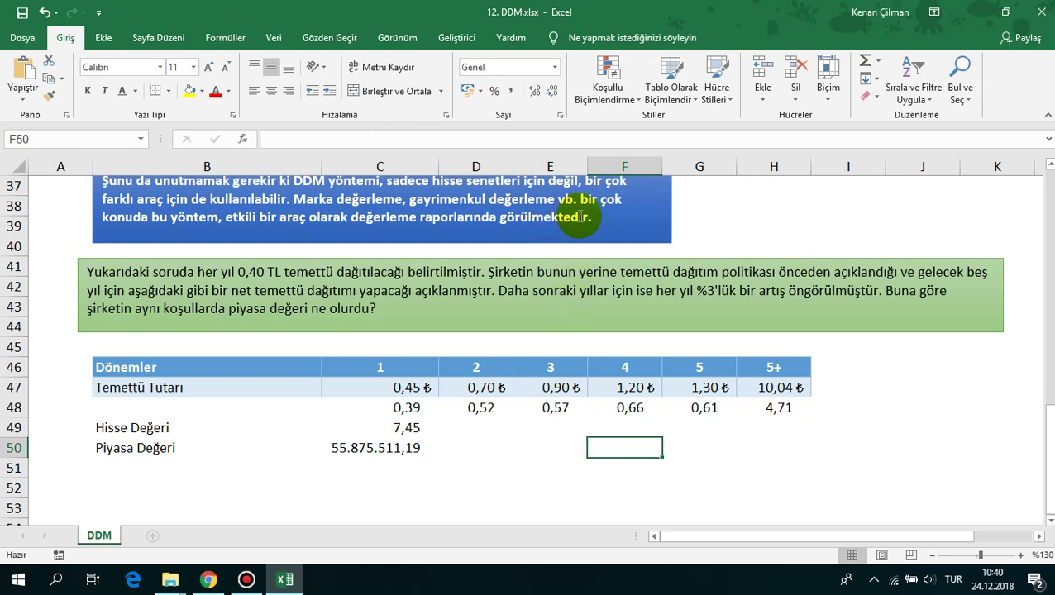
left_click(459, 258)
left_click(476, 406)
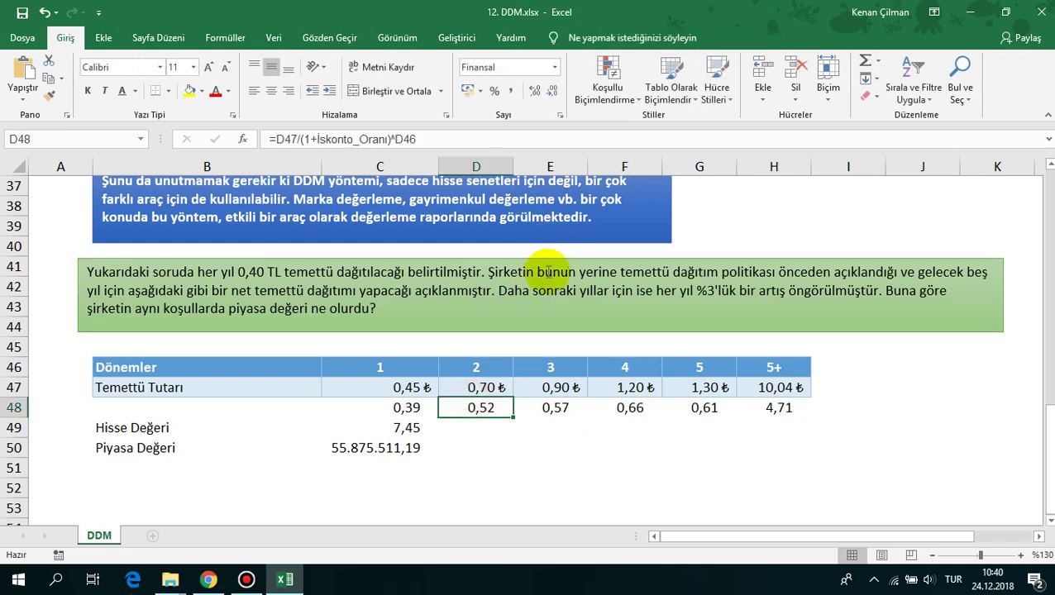